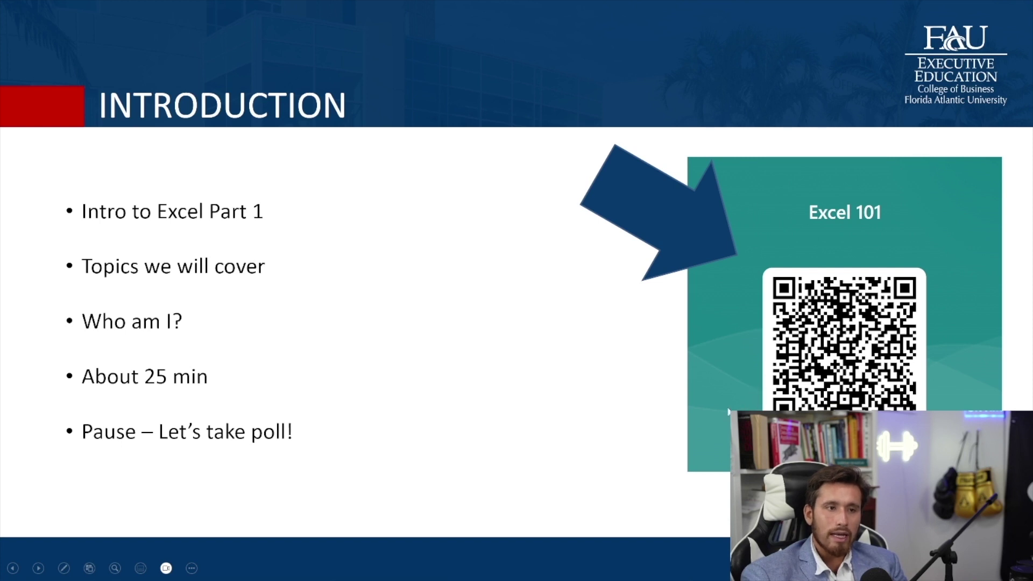
# - Advance the slideshow from the Introduction slide to the Novice – Intermediate audience slide
pyautogui.click(613, 457)
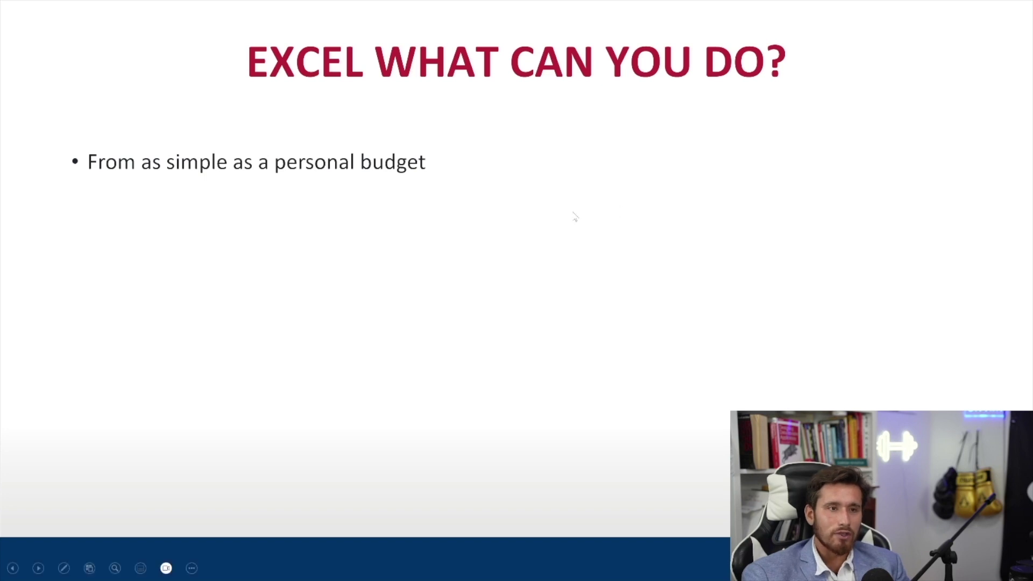
# - Reveal the budget template picture, the full-scale financial application point and the dashboard image
pyautogui.click(623, 230)
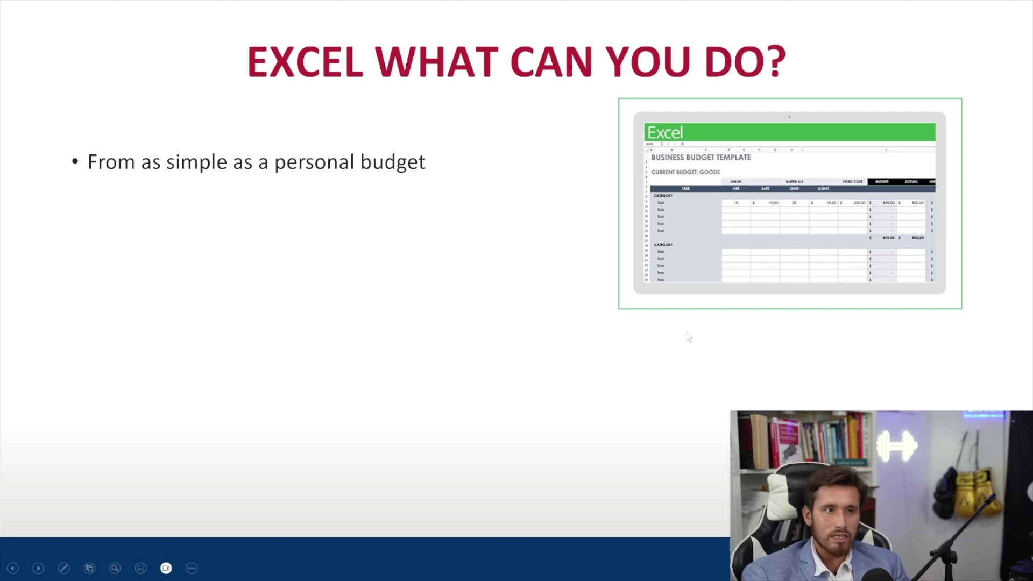
pyautogui.press('Right')
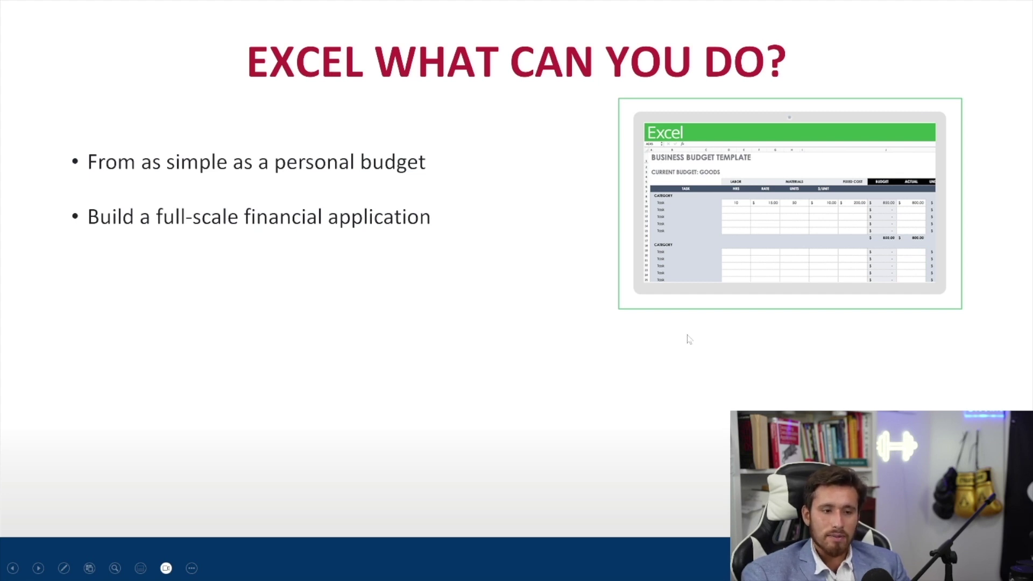
pyautogui.press('Right')
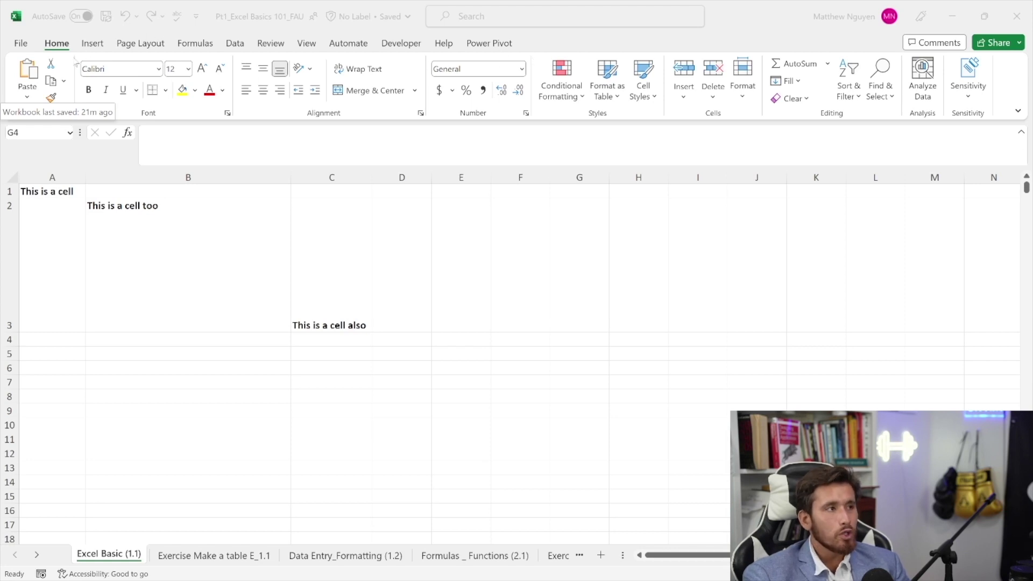
pyautogui.click(21, 49)
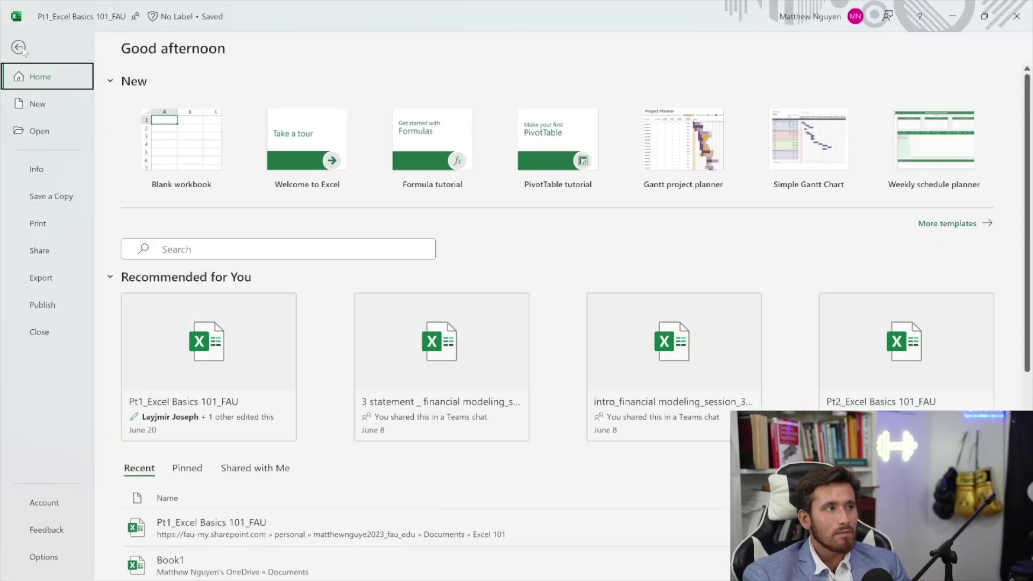
pyautogui.click(16, 48)
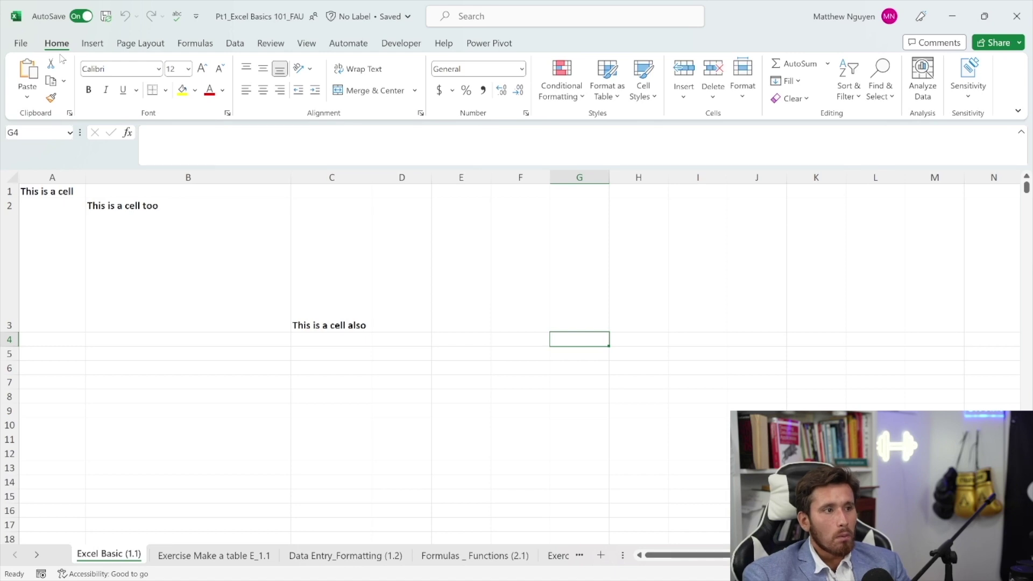
pyautogui.click(61, 192)
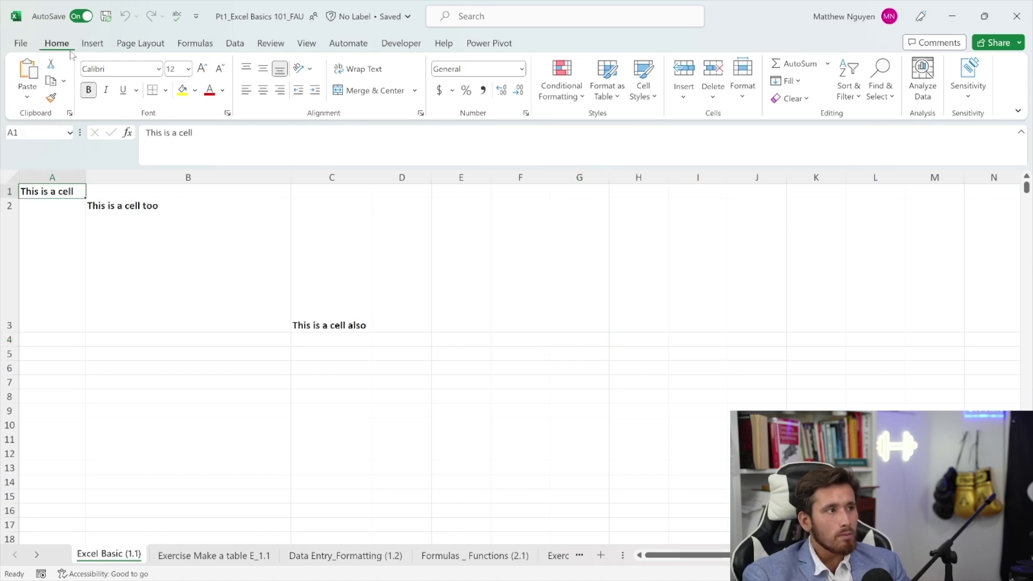
pyautogui.click(28, 50)
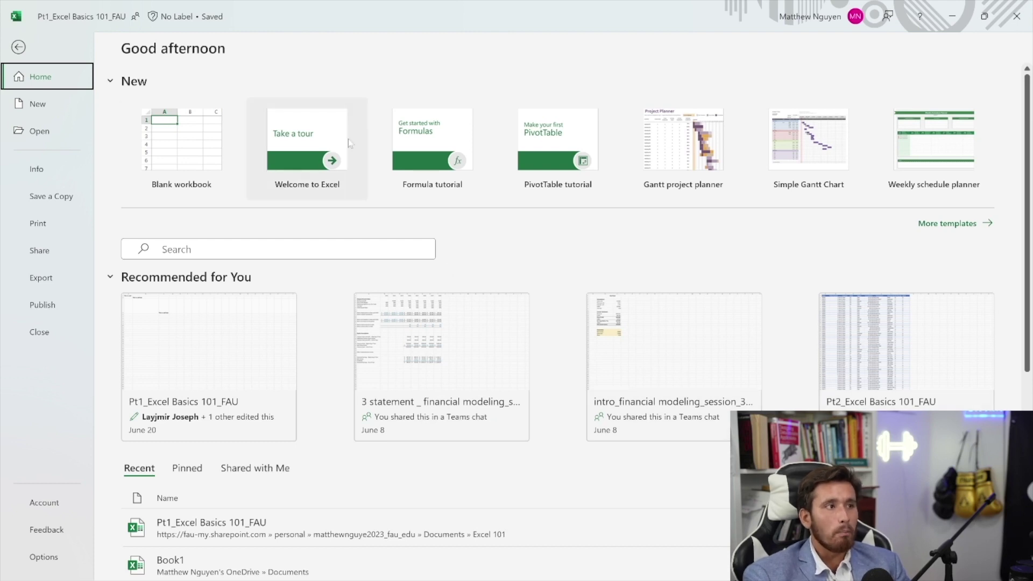
# - Show all templates and scroll through Timesheet (weekly), Expense report basic and Business plan checklist
pyautogui.click(948, 233)
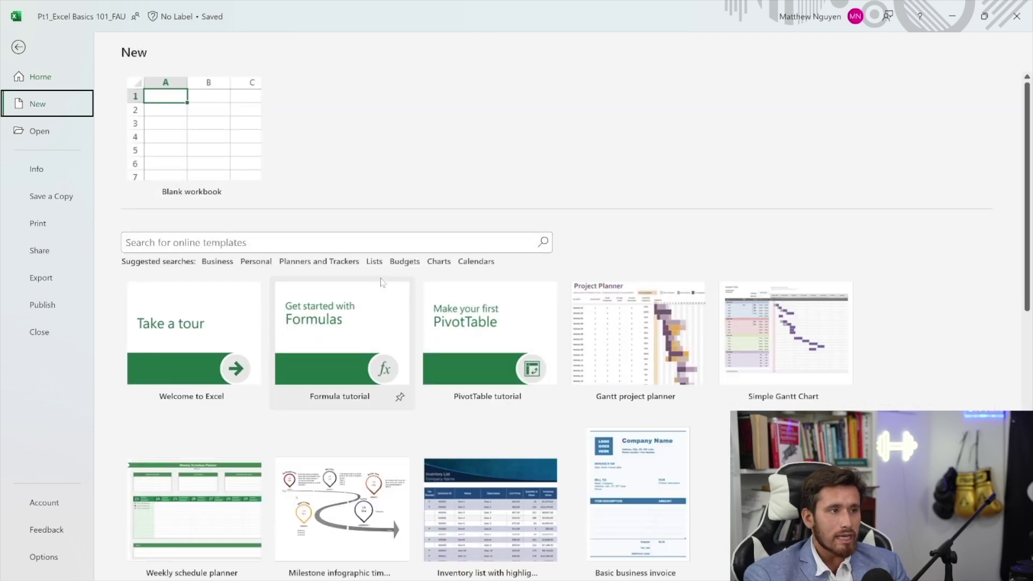
pyautogui.scroll(-2, 386, 292)
pyautogui.scroll(-5, 386, 292)
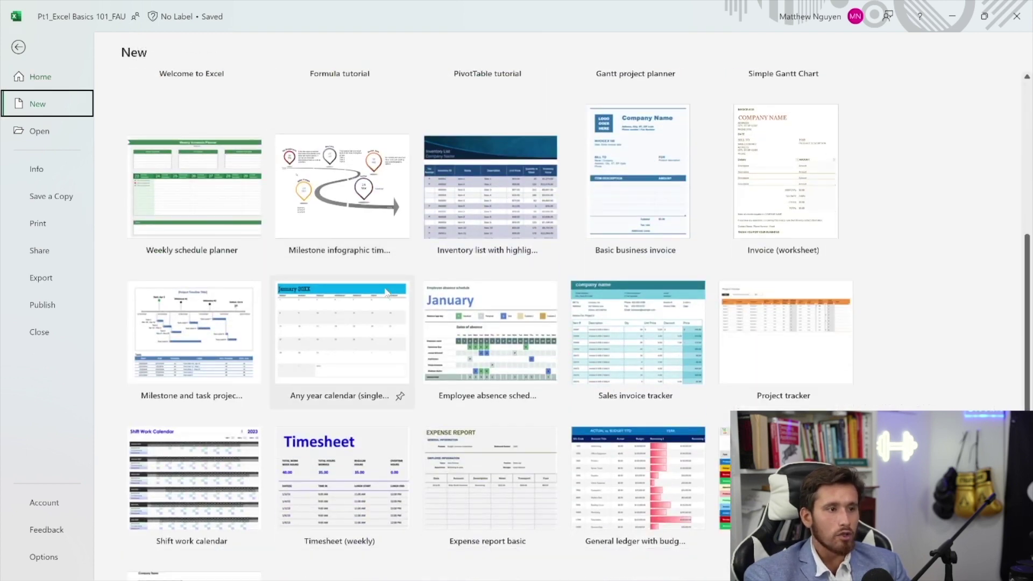
pyautogui.scroll(-1, 390, 300)
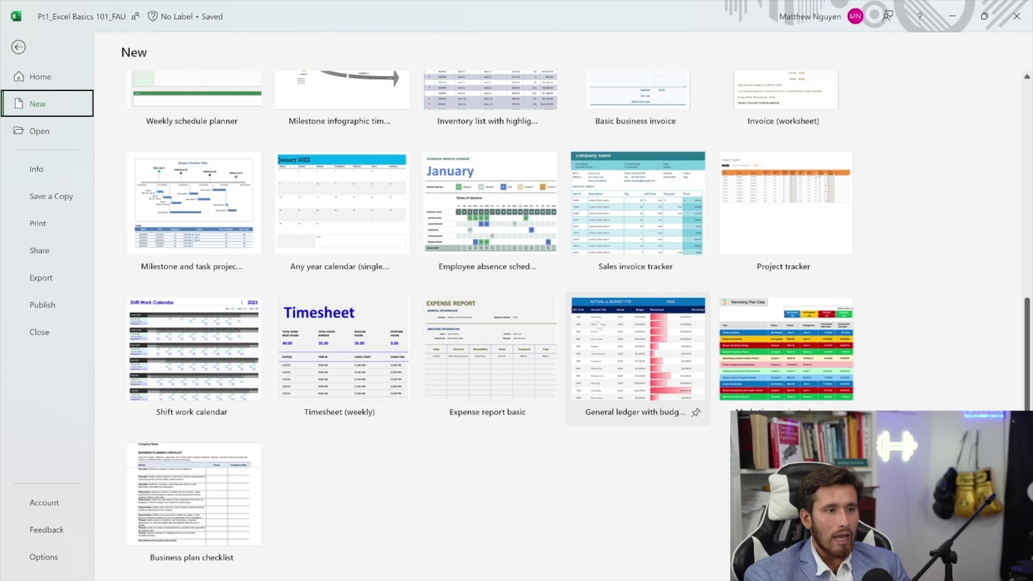
pyautogui.scroll(1, 638, 347)
pyautogui.scroll(-1, 638, 347)
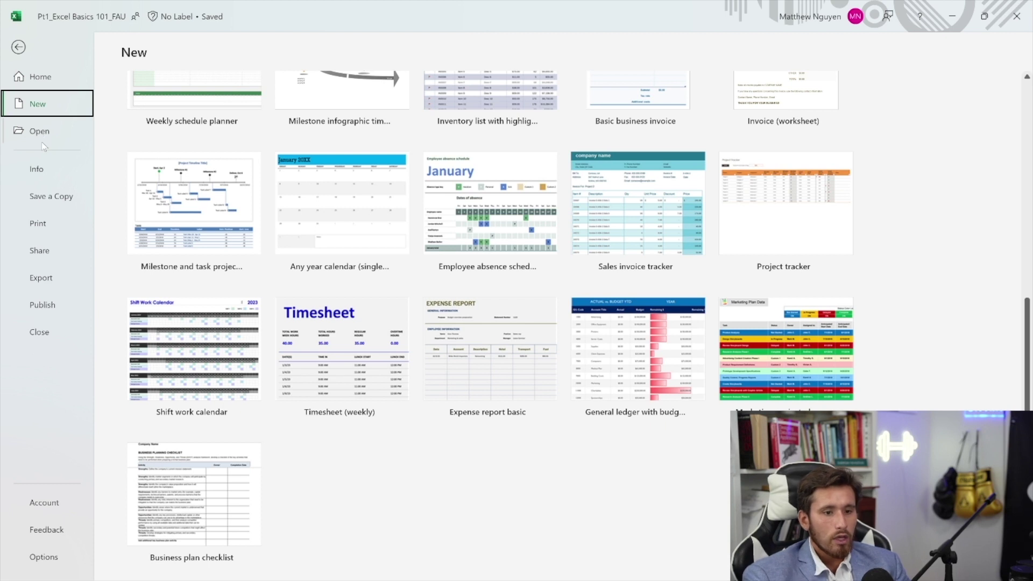
# - Browse the Recent workbooks list in backstage
pyautogui.click(41, 137)
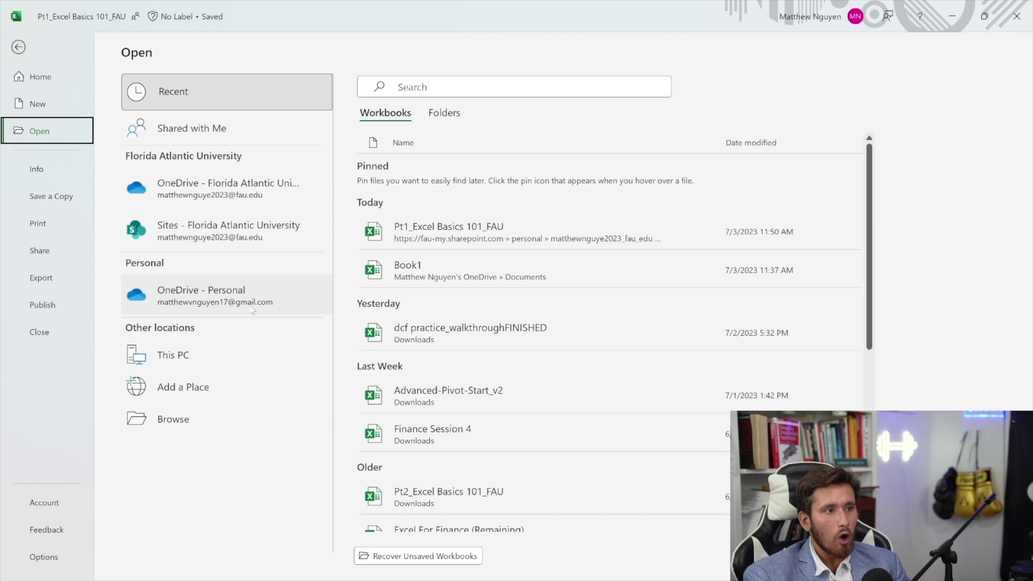
pyautogui.scroll(-5, 447, 294)
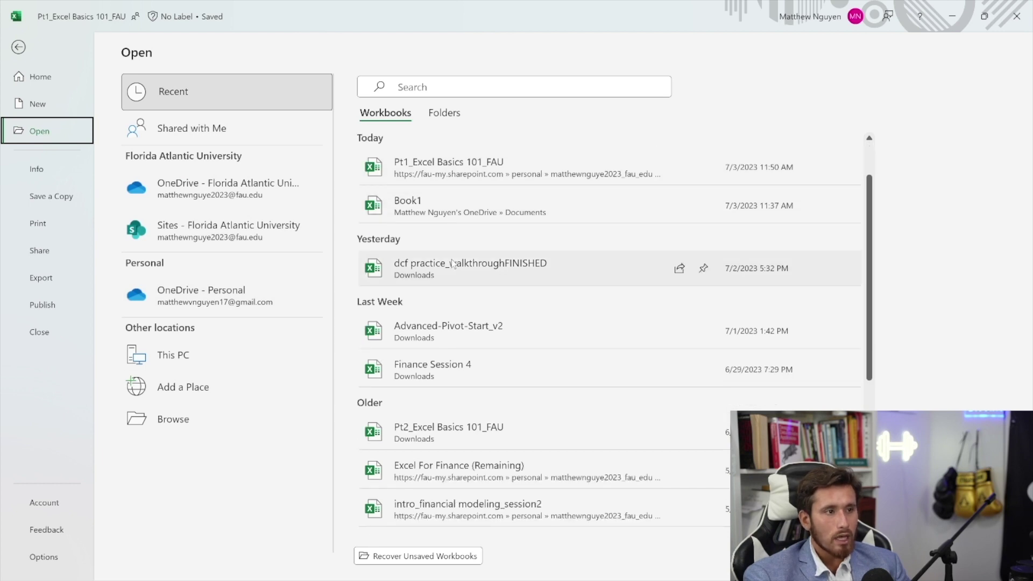
pyautogui.scroll(3, 447, 385)
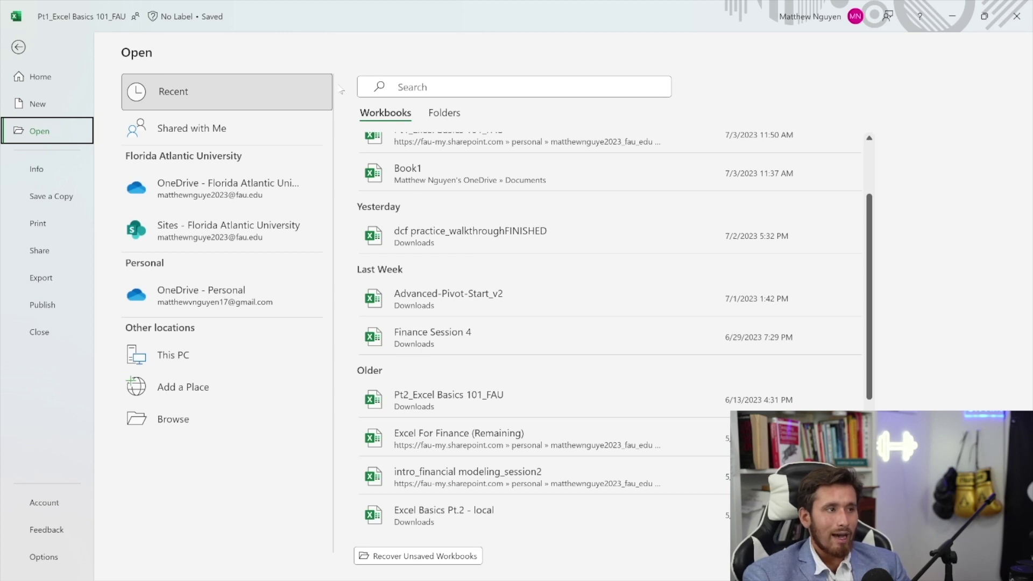
# - View Pt1_Excel Basics 101_FAU's Info properties and dates, then its Save a Copy location
pyautogui.click(46, 172)
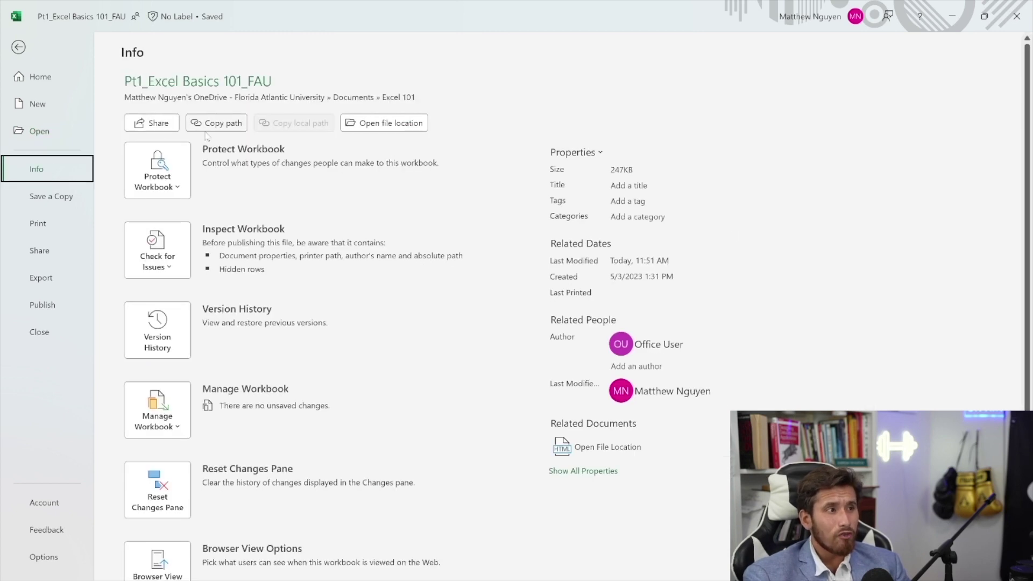
pyautogui.scroll(-1, 219, 155)
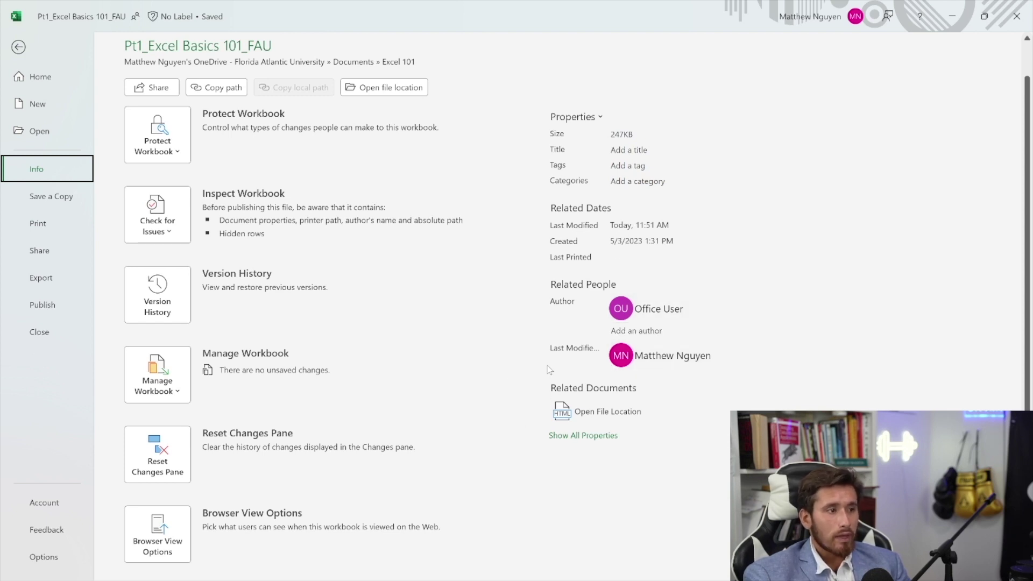
pyautogui.click(46, 199)
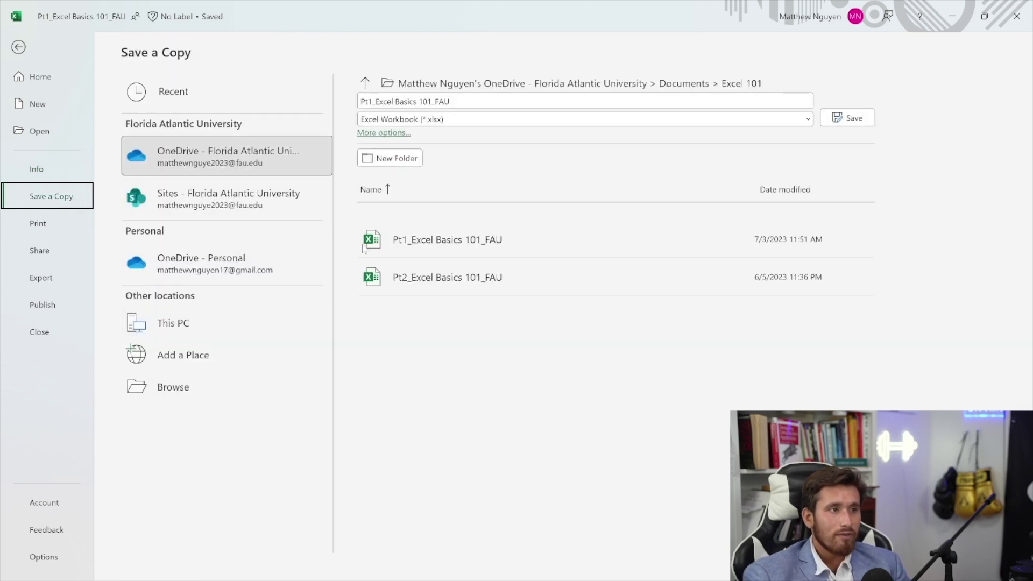
# - Preview the sheet for printing, check which-sheets-to-print choices, then bring up the Share dialog
pyautogui.click(34, 229)
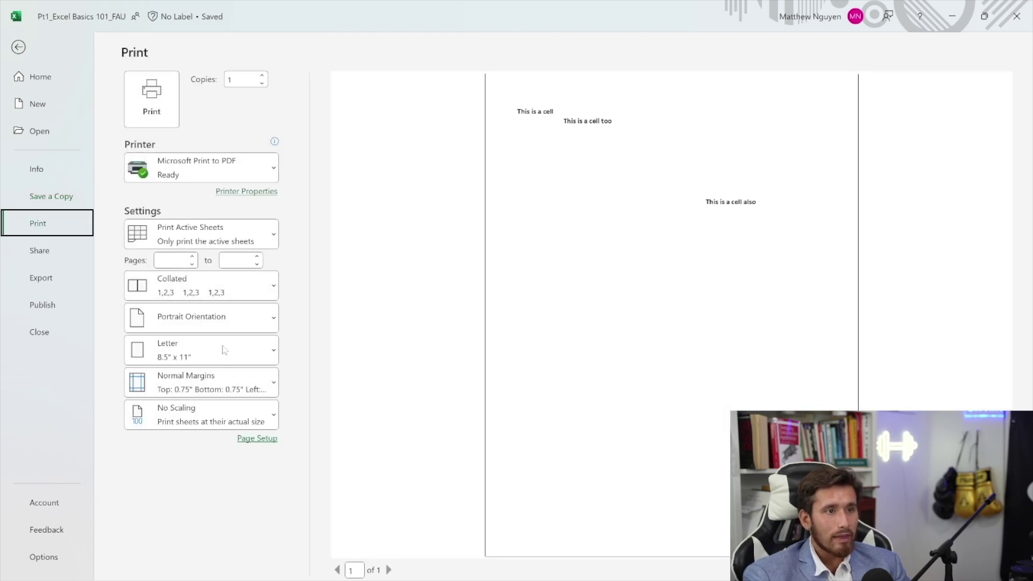
pyautogui.click(213, 243)
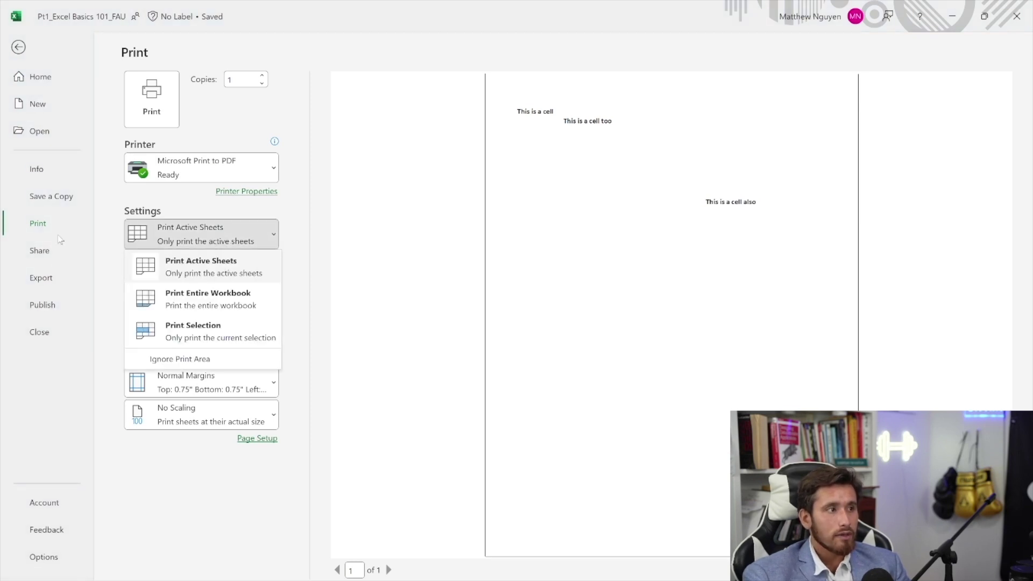
pyautogui.click(45, 258)
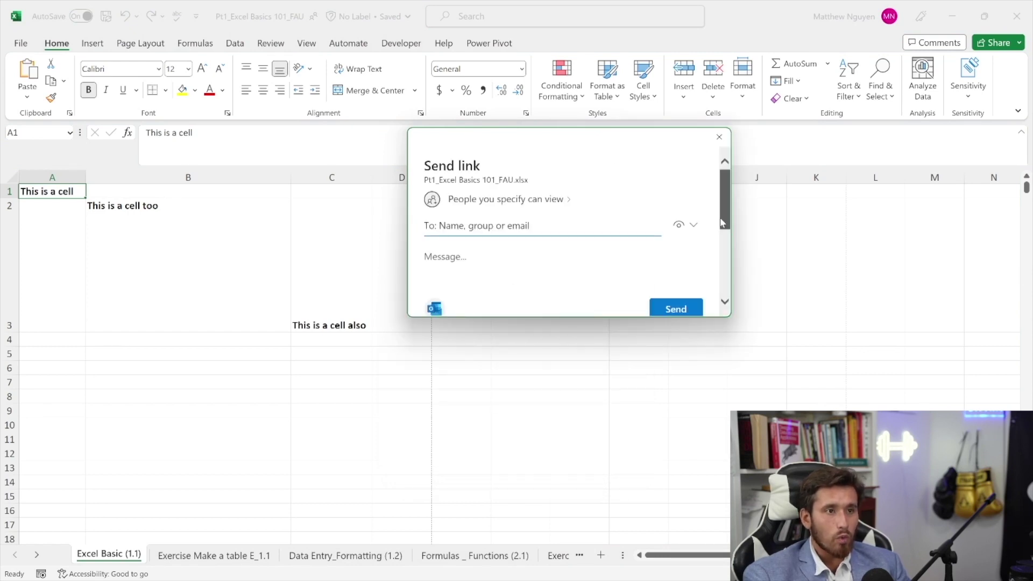
# - Scroll through the Send link sharing options, close the dialog, and return to backstage Home
pyautogui.scroll(-3, 719, 248)
pyautogui.scroll(-2, 728, 271)
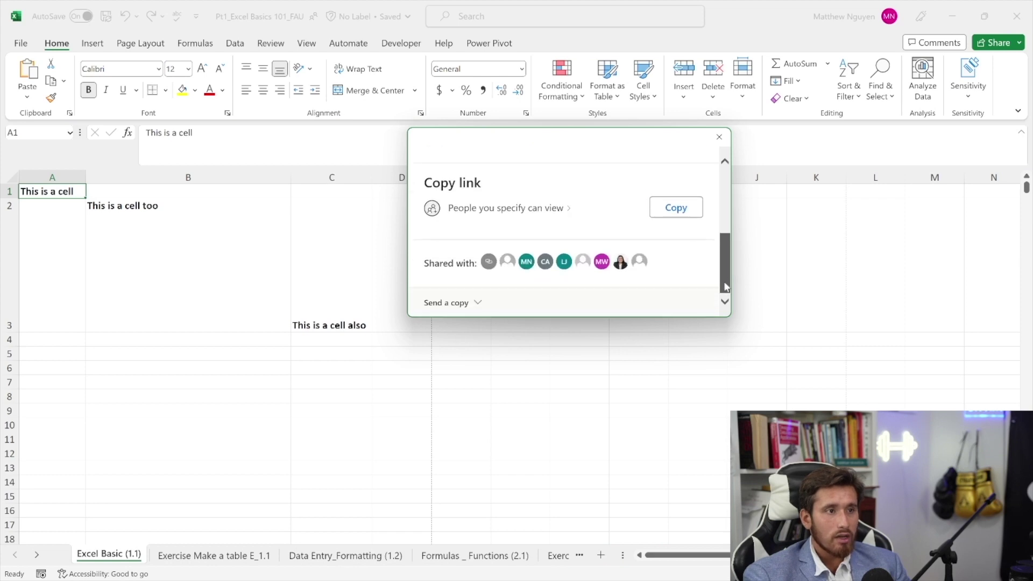
pyautogui.click(720, 137)
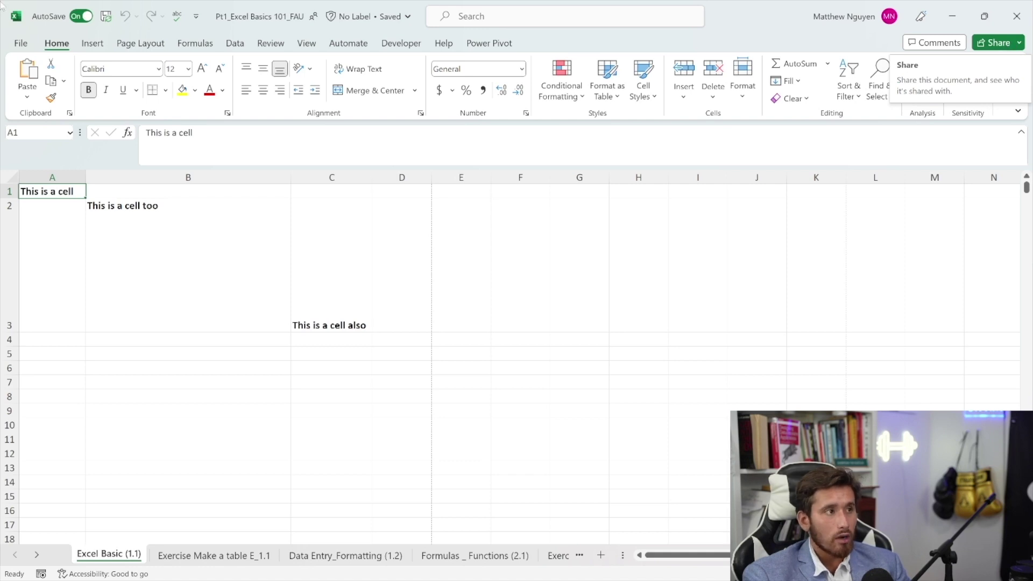
pyautogui.click(20, 43)
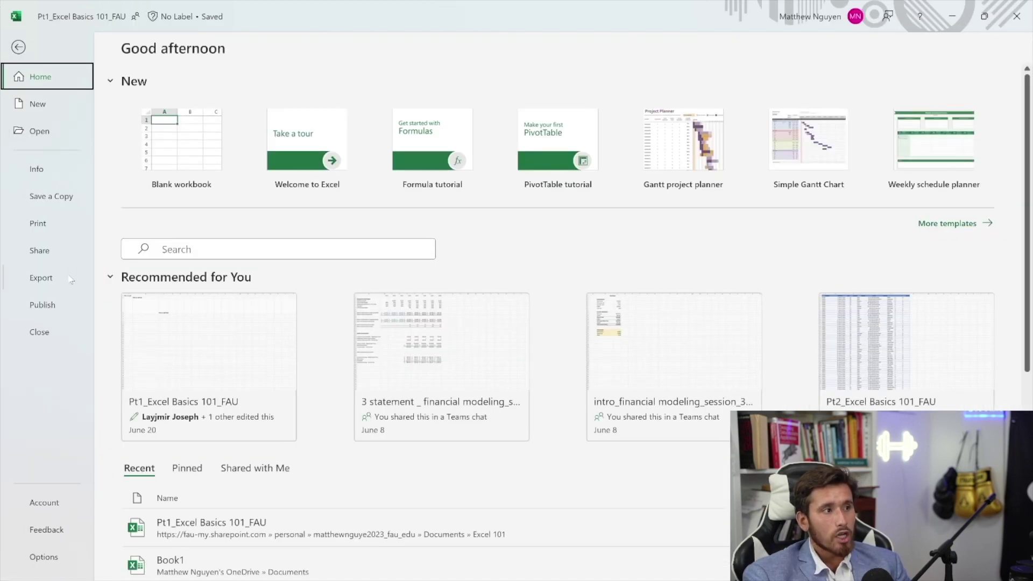
# - Review the Export Change File Type formats and Power BI publishing page, then return Home
pyautogui.click(69, 279)
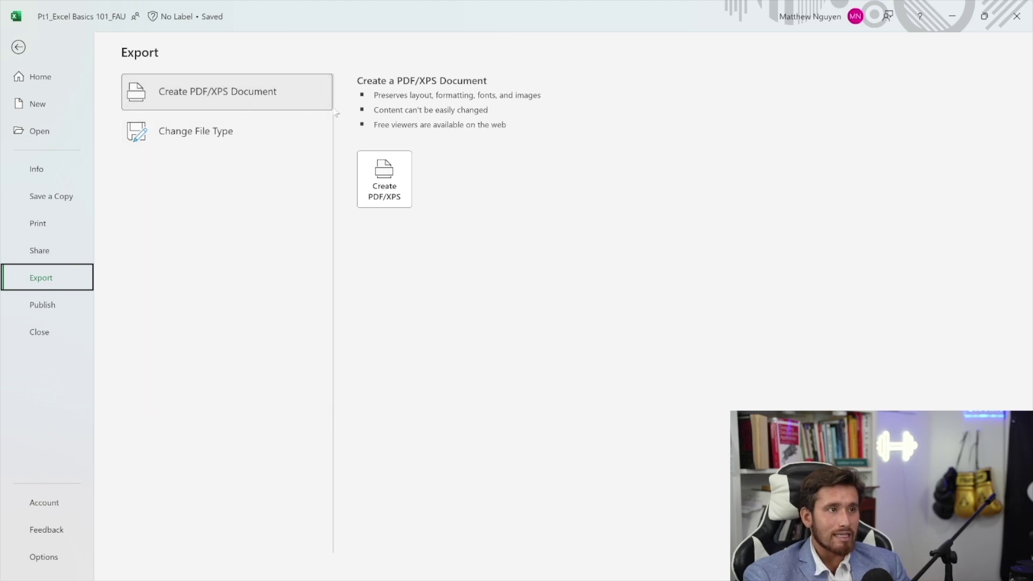
pyautogui.click(298, 146)
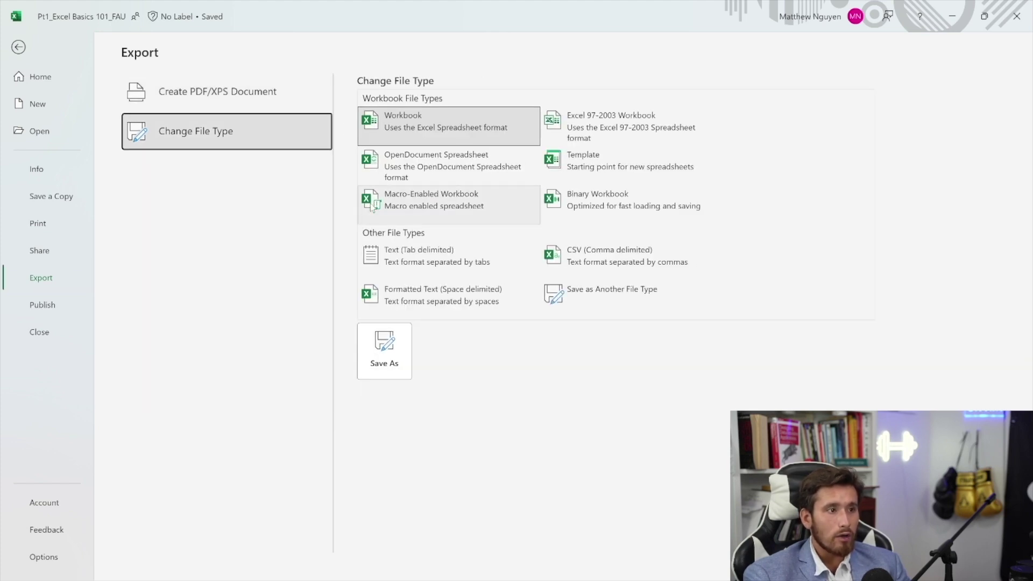
pyautogui.click(59, 307)
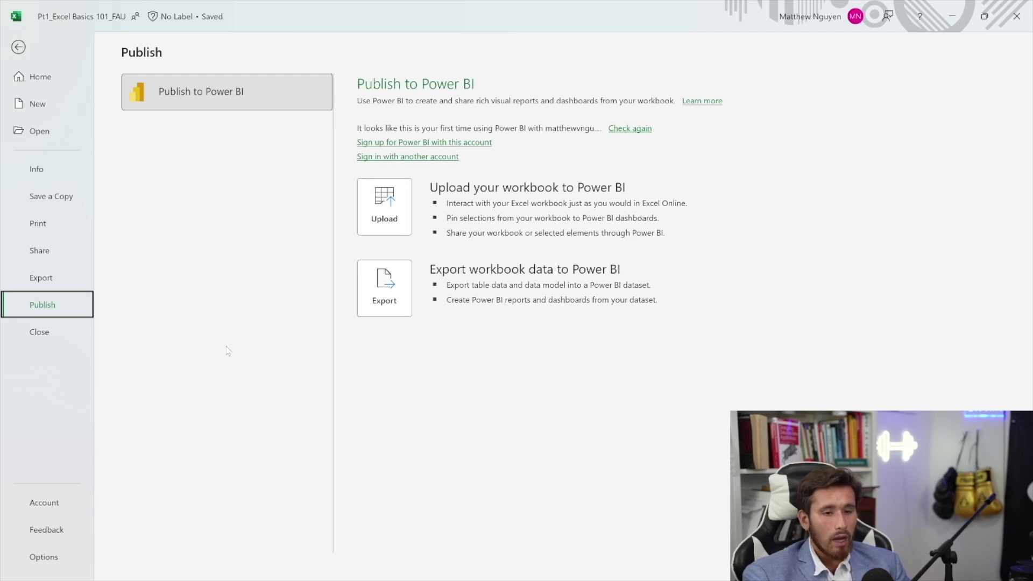
pyautogui.click(45, 339)
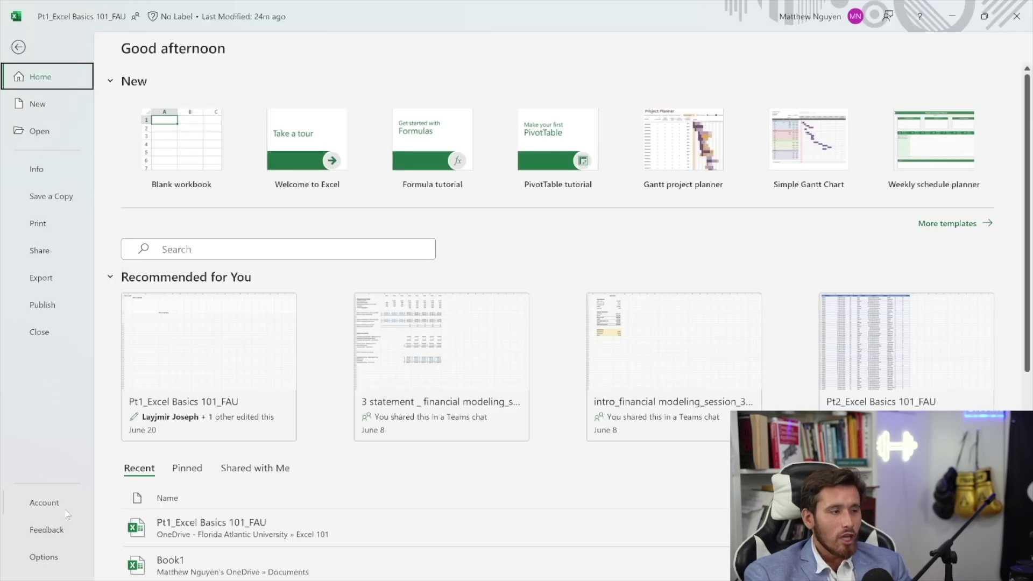
# - View the Account and Feedback pages, then bring up Excel Options on General
pyautogui.click(44, 503)
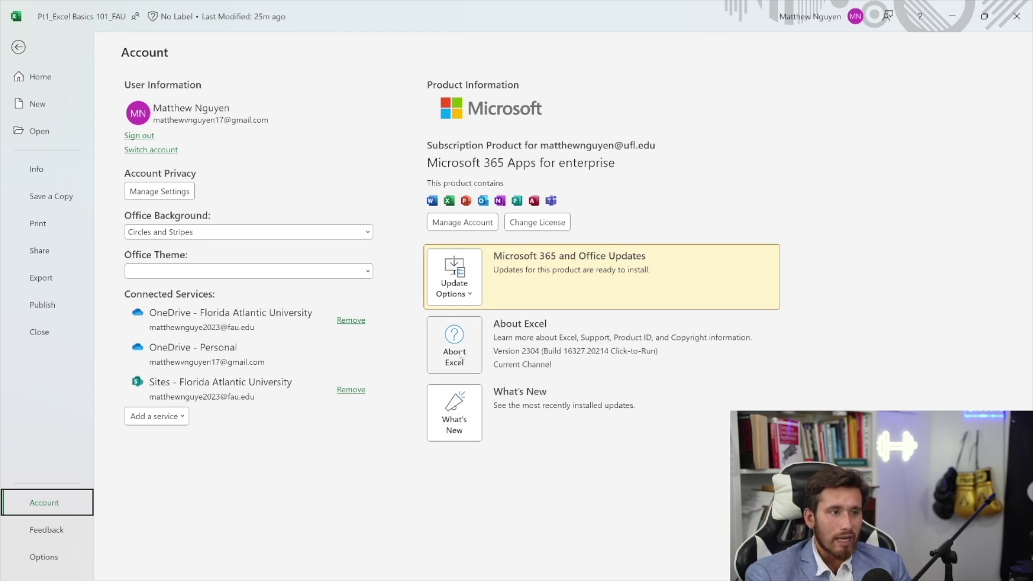
pyautogui.click(46, 530)
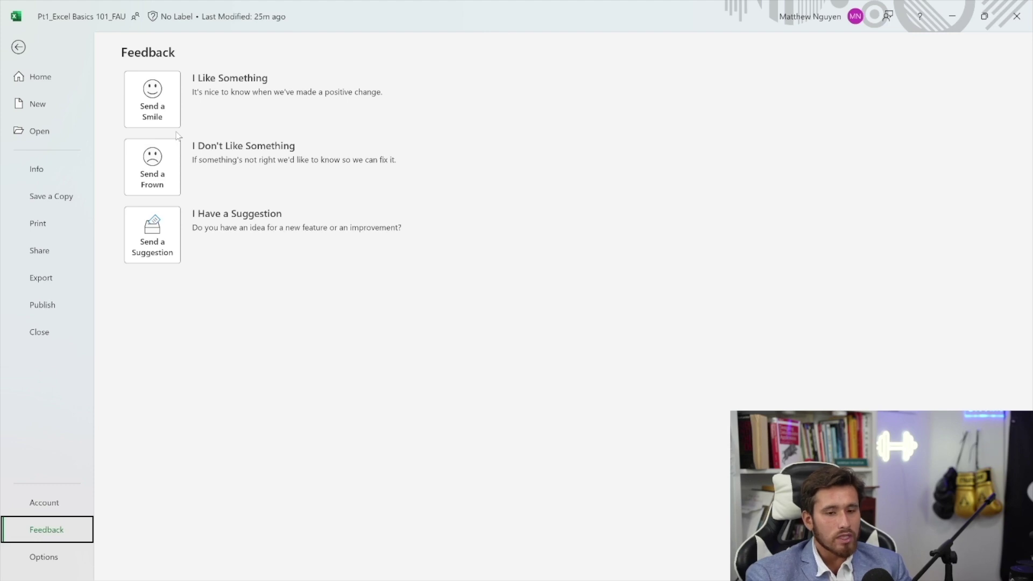
pyautogui.click(63, 555)
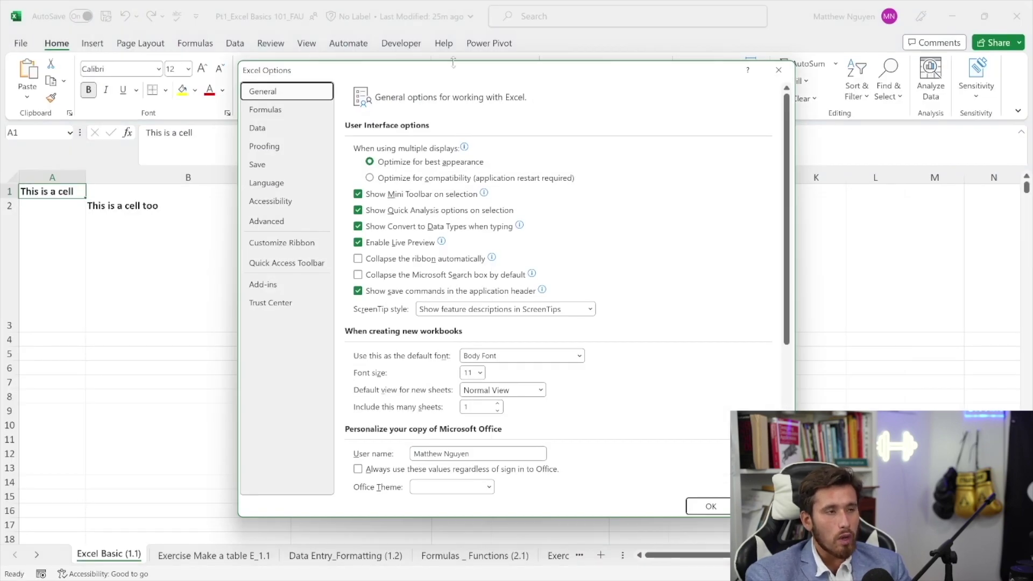
# - Browse Formulas, Data, Proofing, Save, Accessibility, Advanced and Quick Access Toolbar settings, closing without changes
pyautogui.click(266, 109)
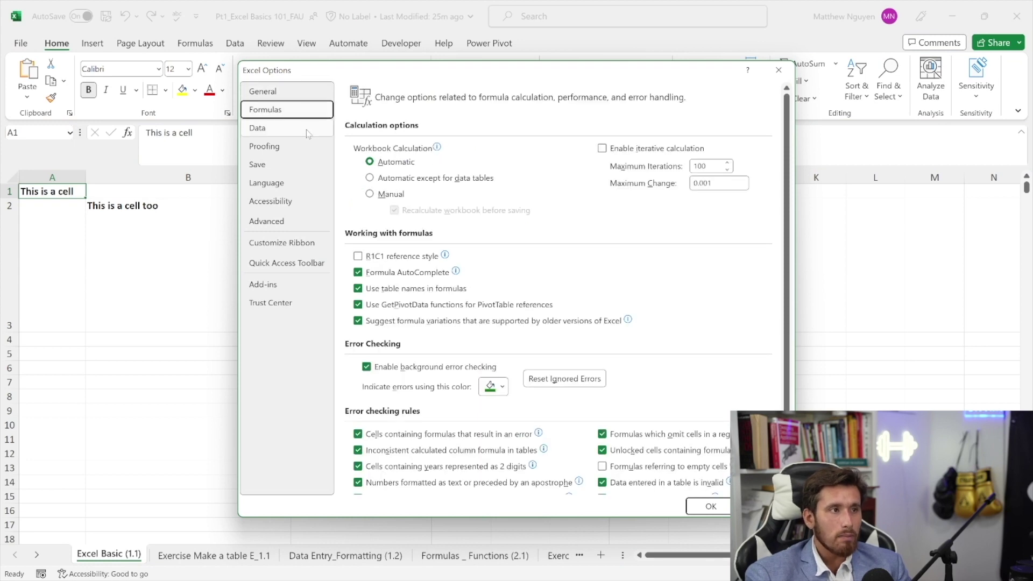
pyautogui.click(306, 132)
pyautogui.click(309, 146)
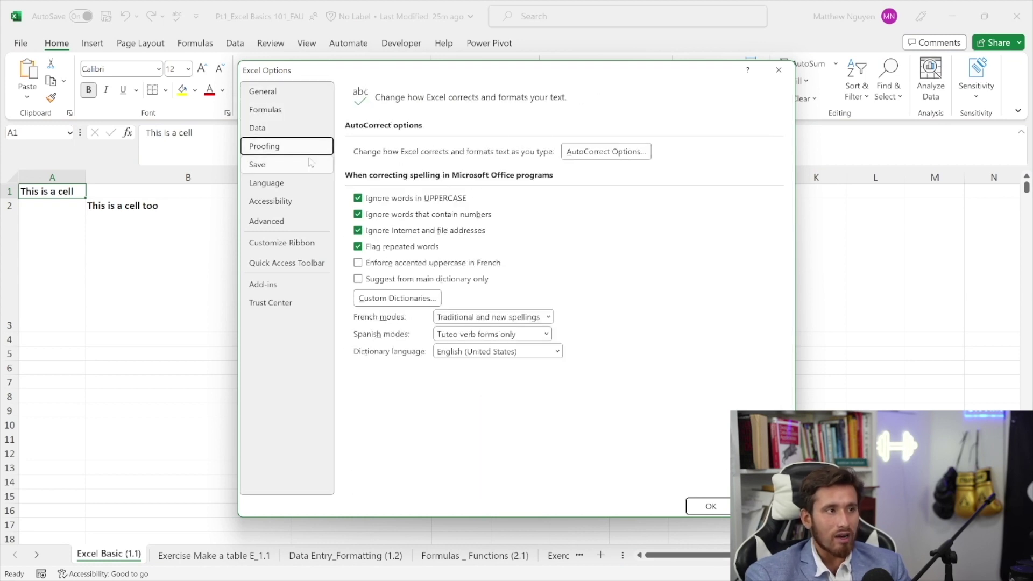
pyautogui.click(310, 164)
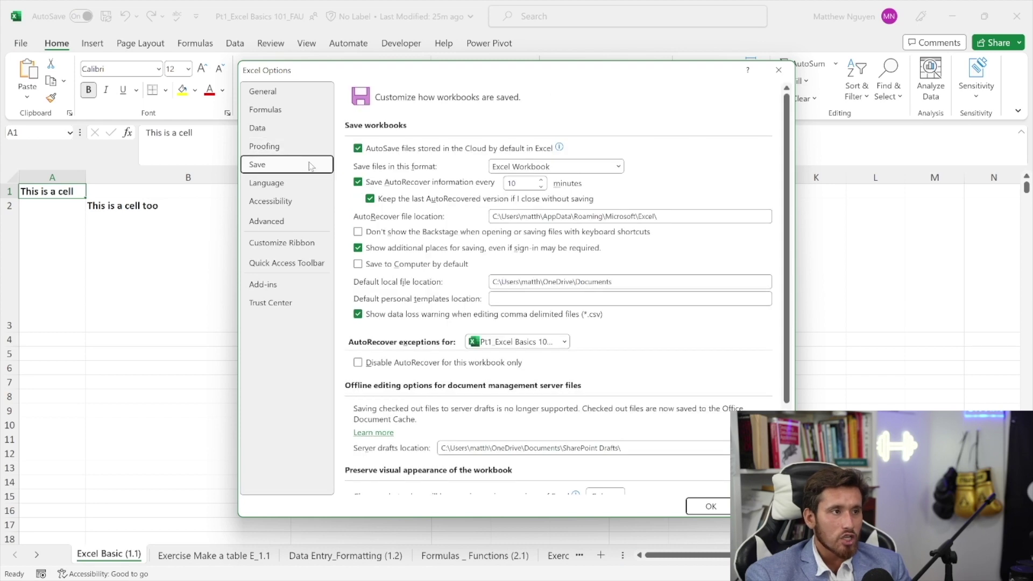
pyautogui.click(310, 200)
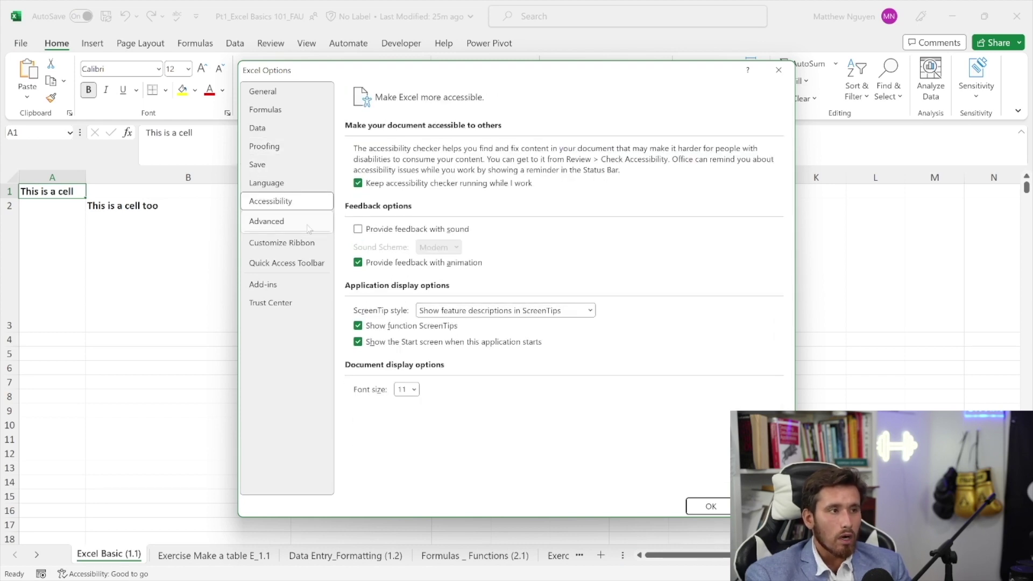
pyautogui.click(310, 224)
pyautogui.click(314, 262)
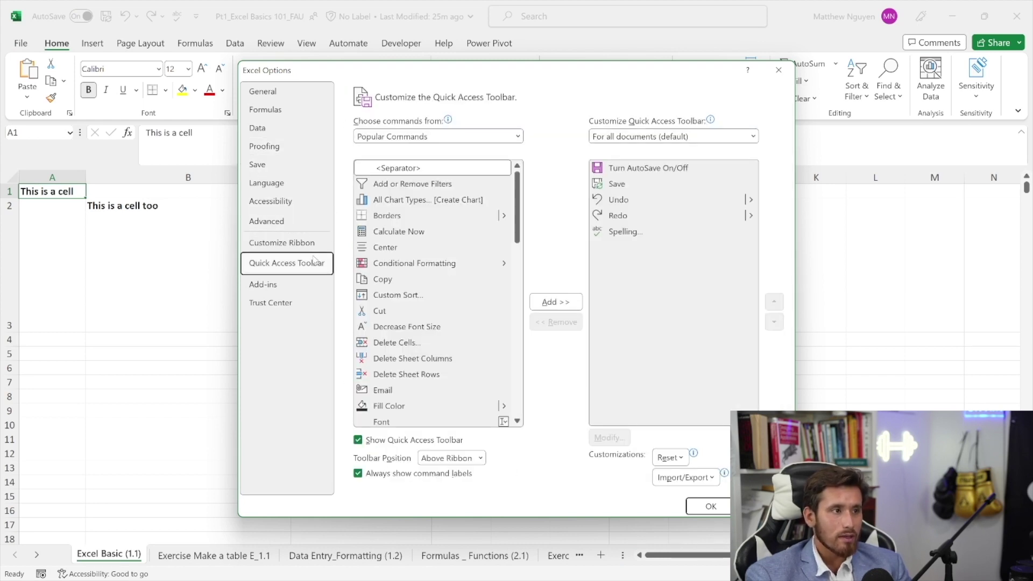
pyautogui.press('Escape')
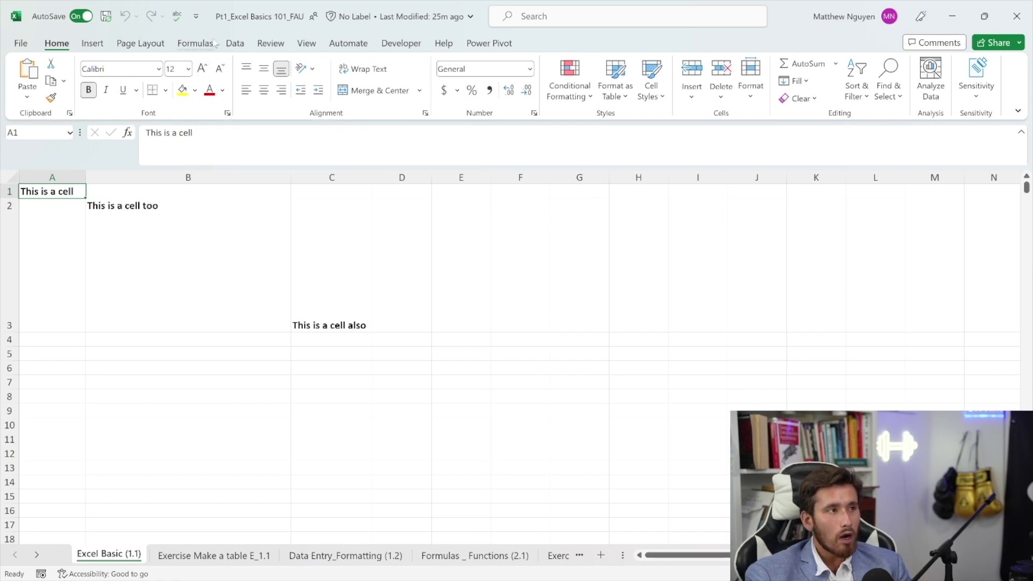
pyautogui.click(196, 16)
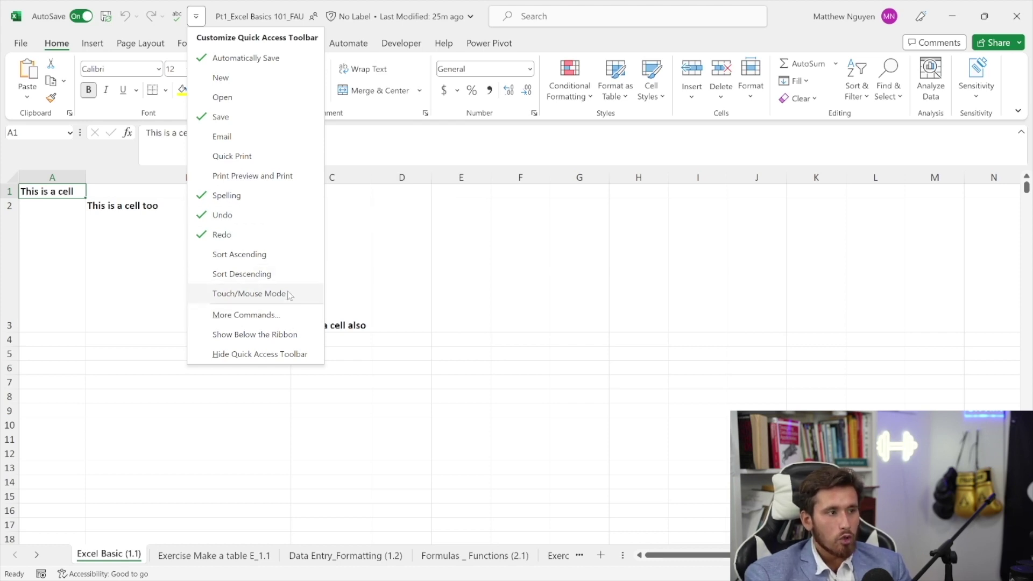
# - Add the Email command to the Quick Access Toolbar, try it, then remove it
pyautogui.click(260, 139)
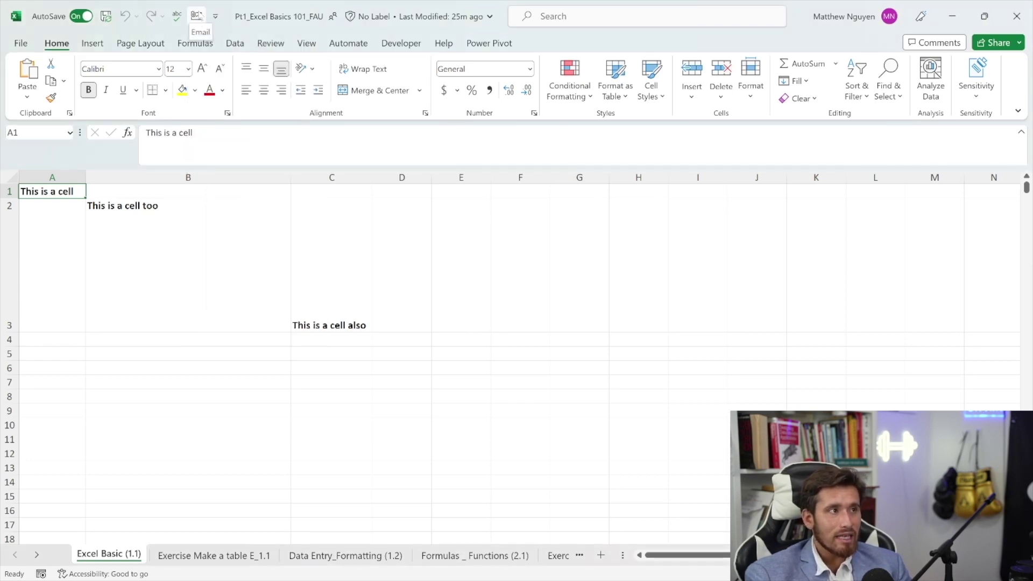
pyautogui.click(202, 17)
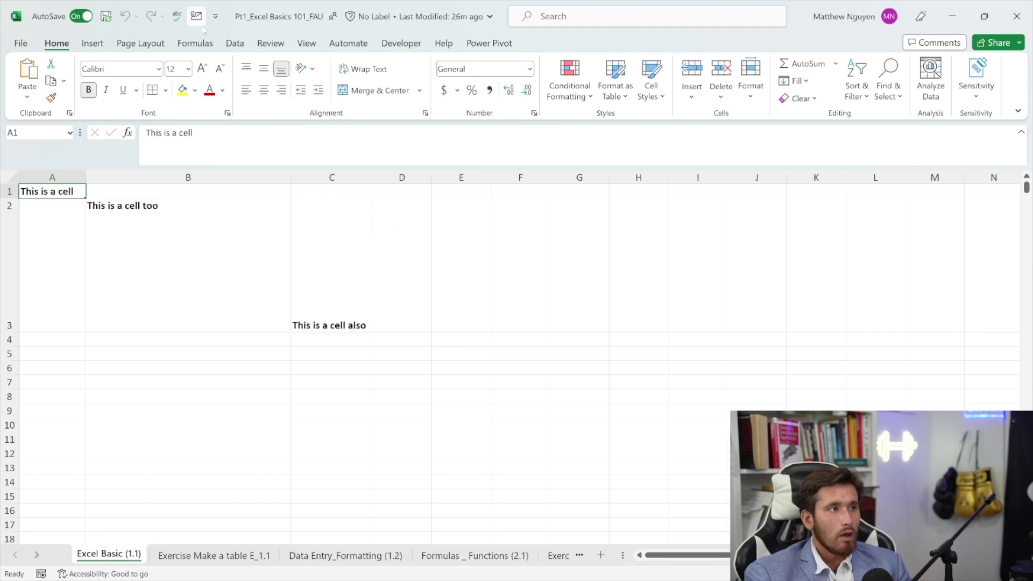
pyautogui.click(215, 16)
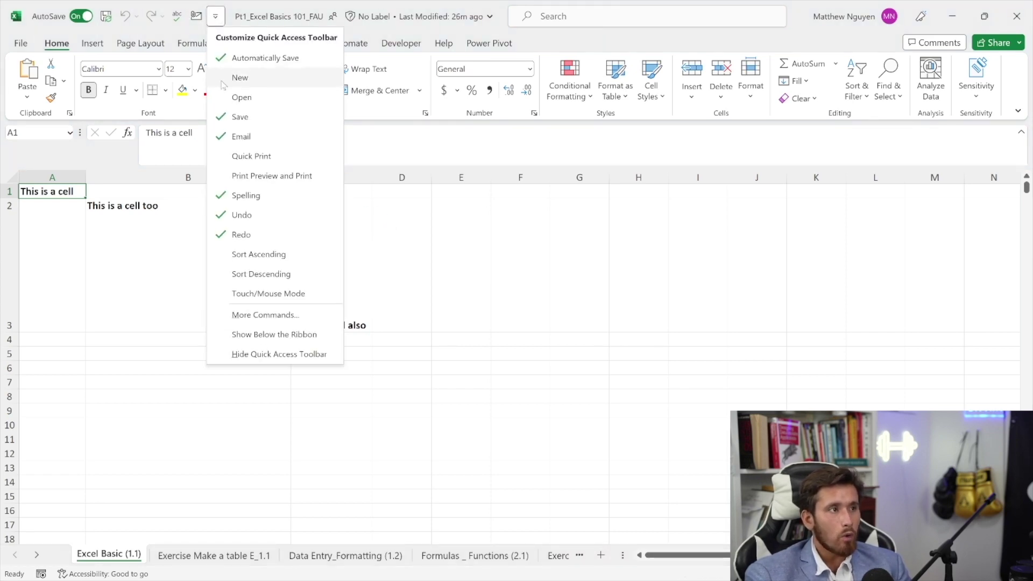
pyautogui.click(266, 138)
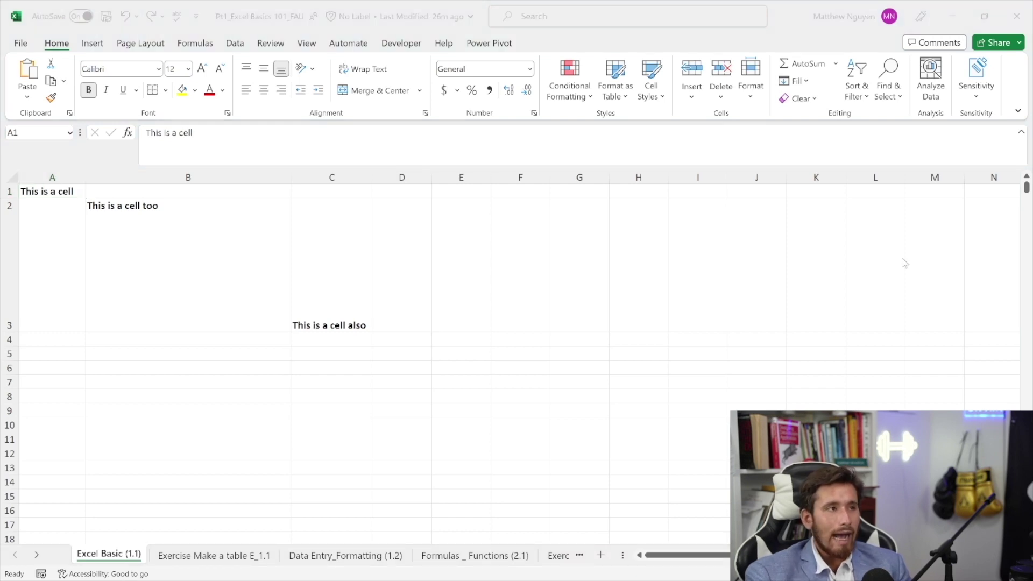
pyautogui.click(209, 32)
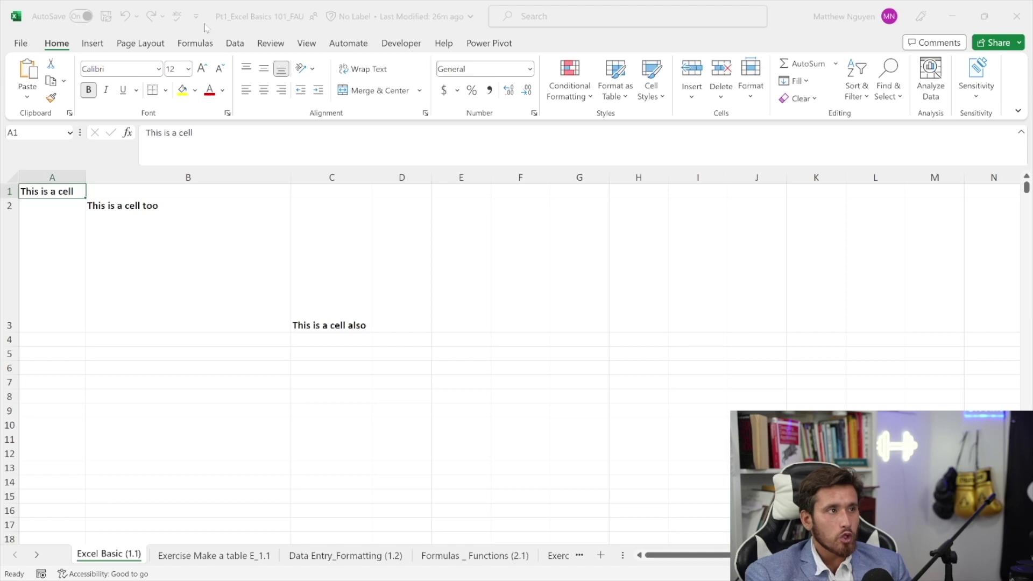
# - Add Sort Ascending to the Quick Access Toolbar and go back to backstage Home
pyautogui.click(196, 16)
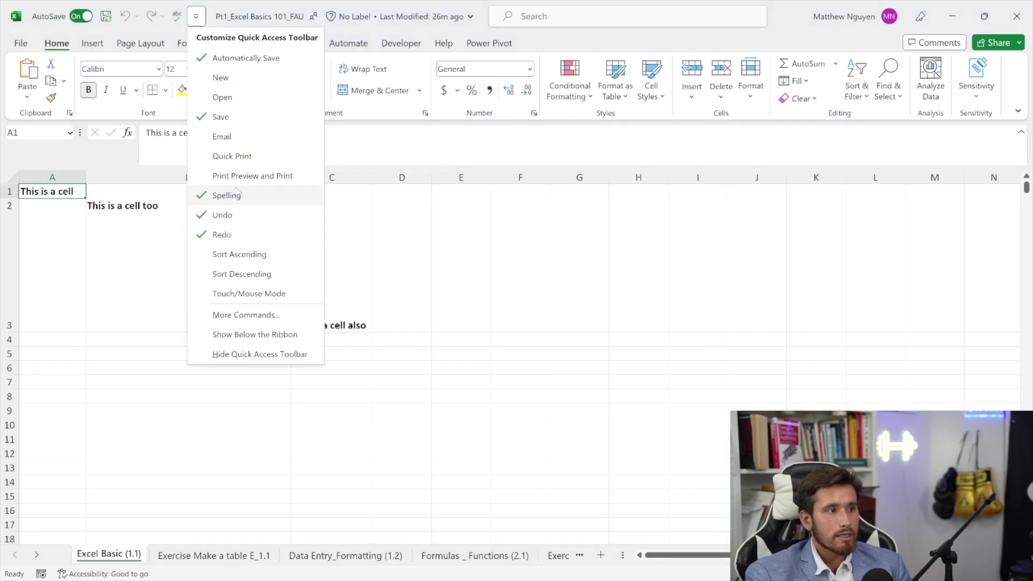
pyautogui.click(239, 254)
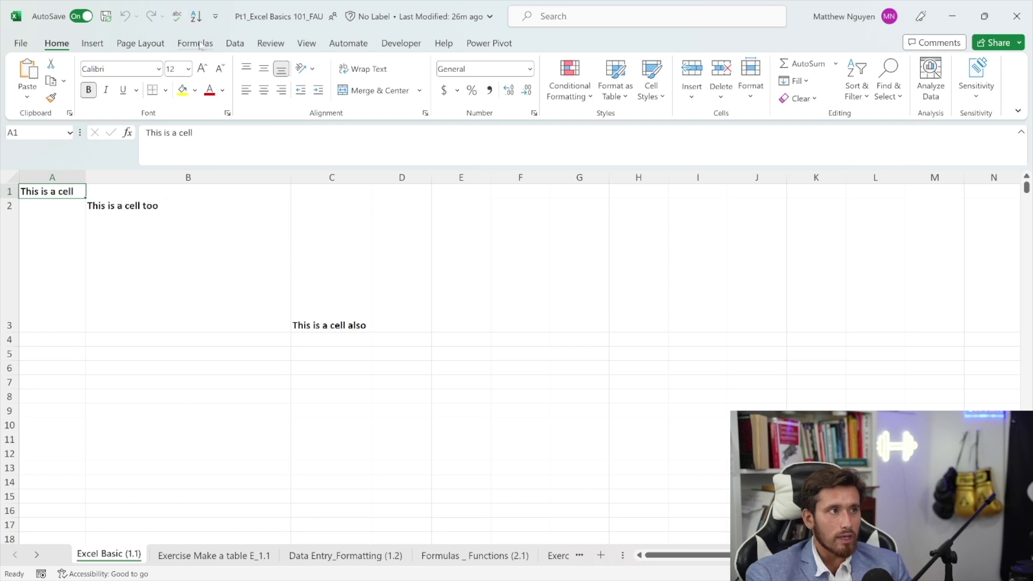
pyautogui.click(32, 43)
pyautogui.click(51, 558)
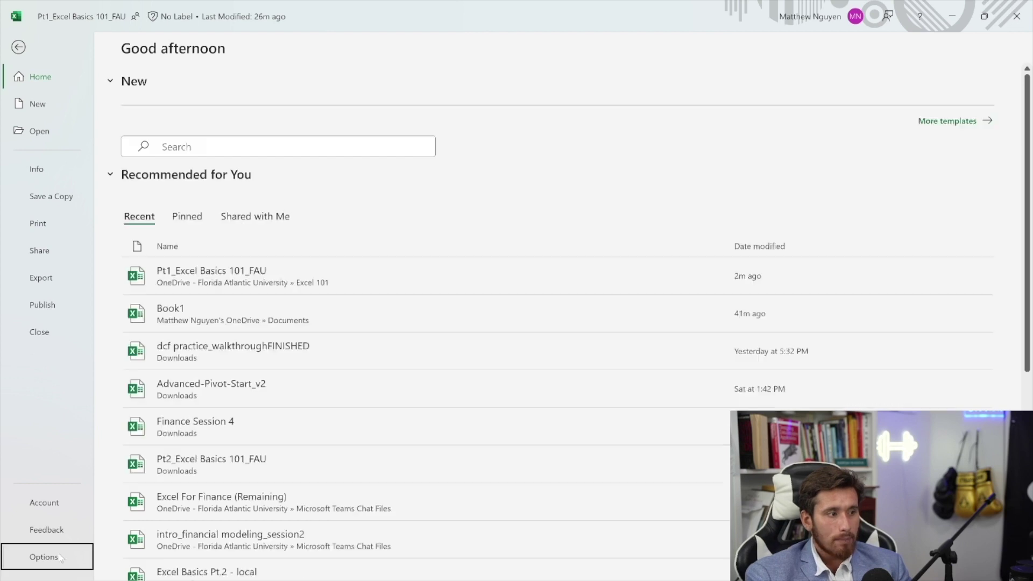
pyautogui.click(308, 269)
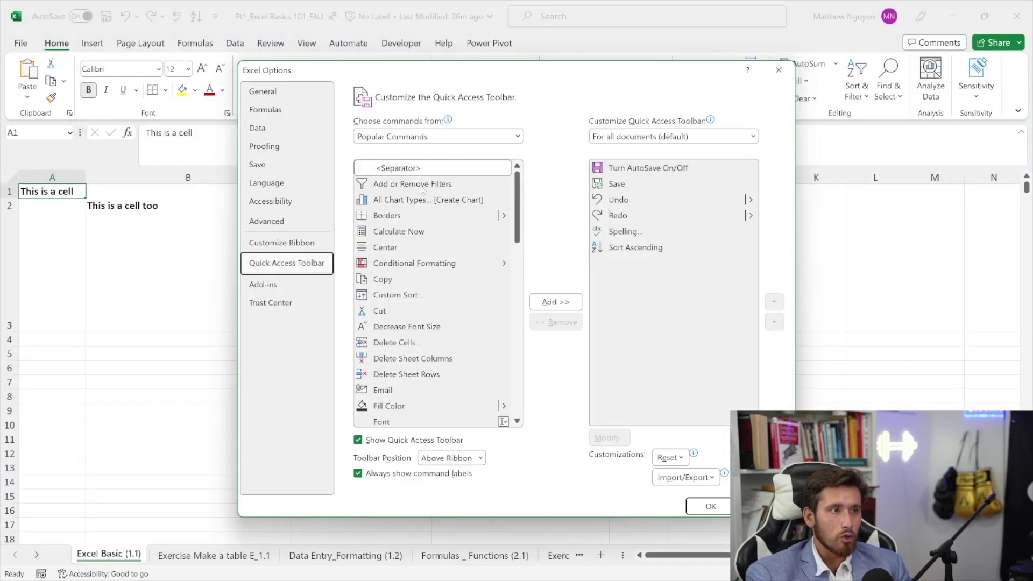
pyautogui.click(291, 245)
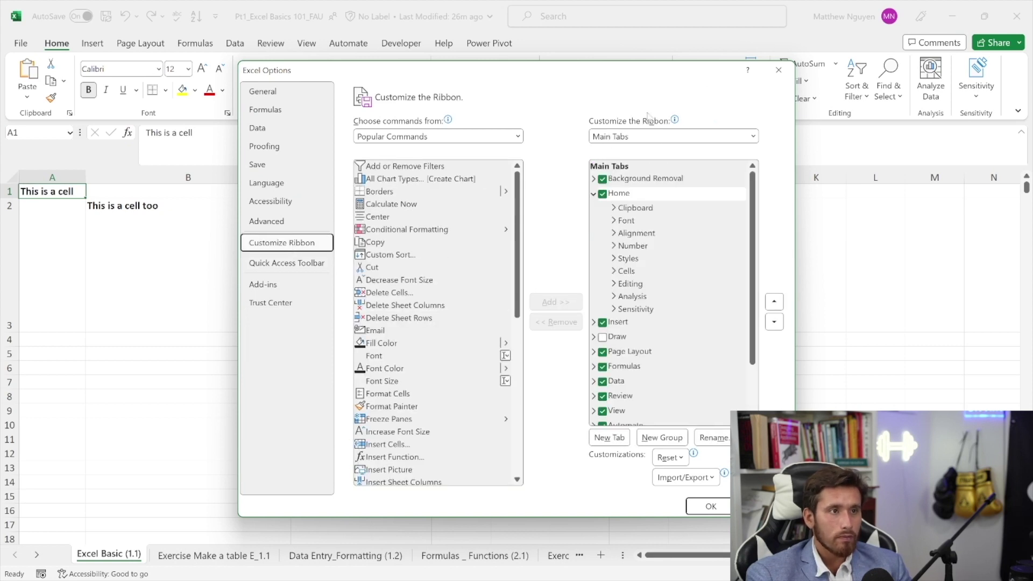
pyautogui.click(779, 70)
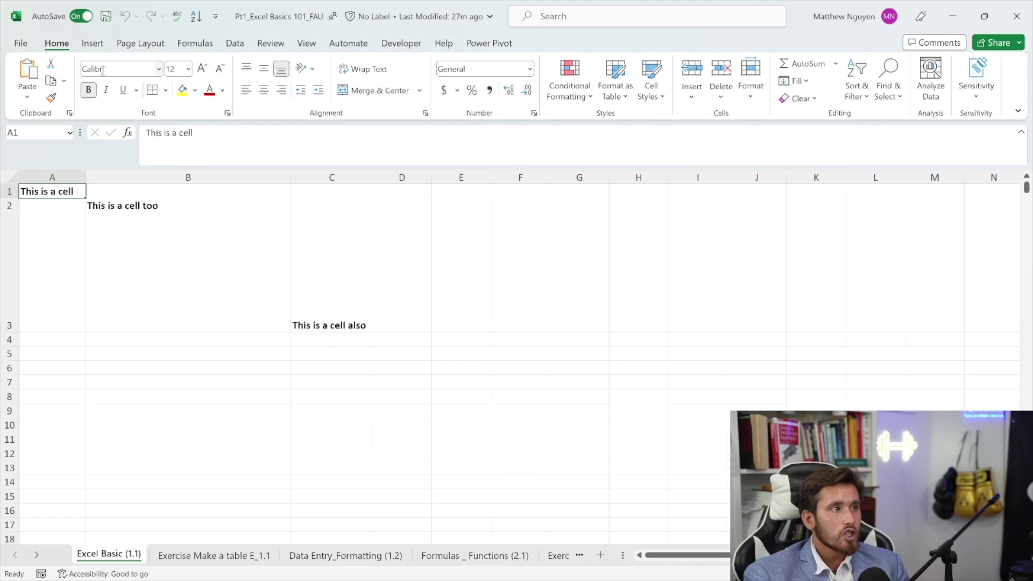
pyautogui.click(92, 44)
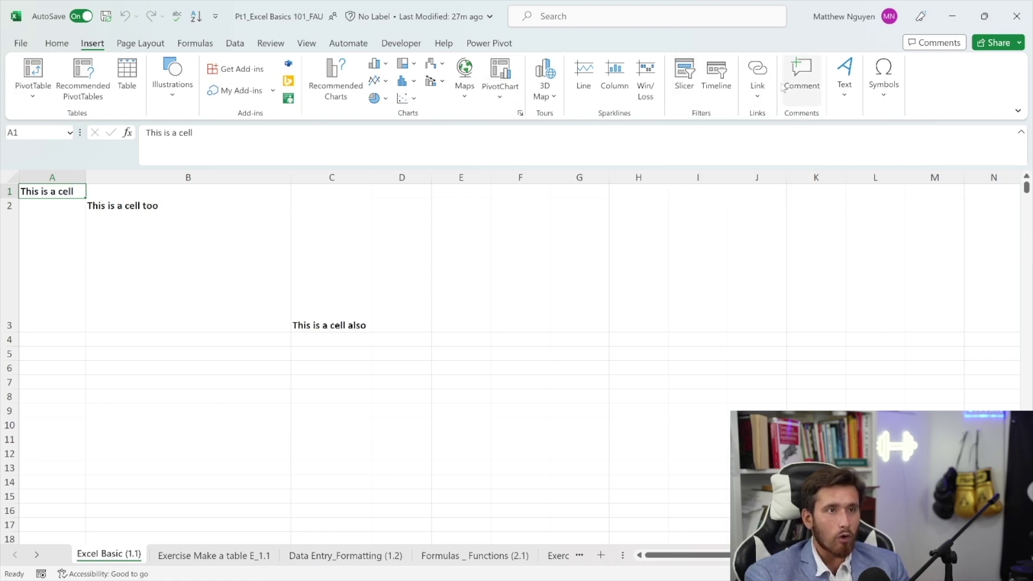
# - On Page Layout, turn the sheet's gridlines off and back on, then show the Formulas ribbon
pyautogui.click(140, 43)
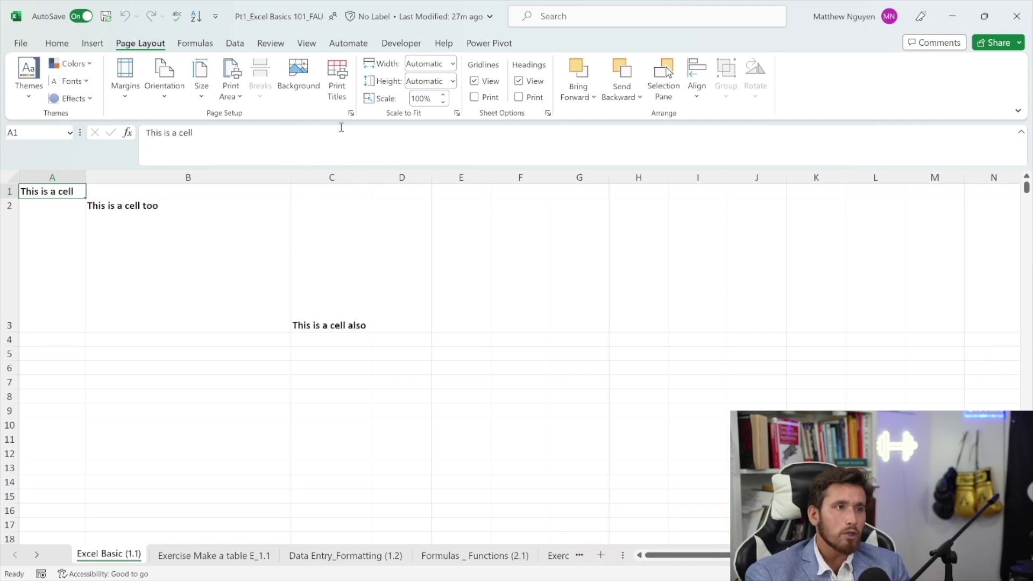
pyautogui.click(476, 83)
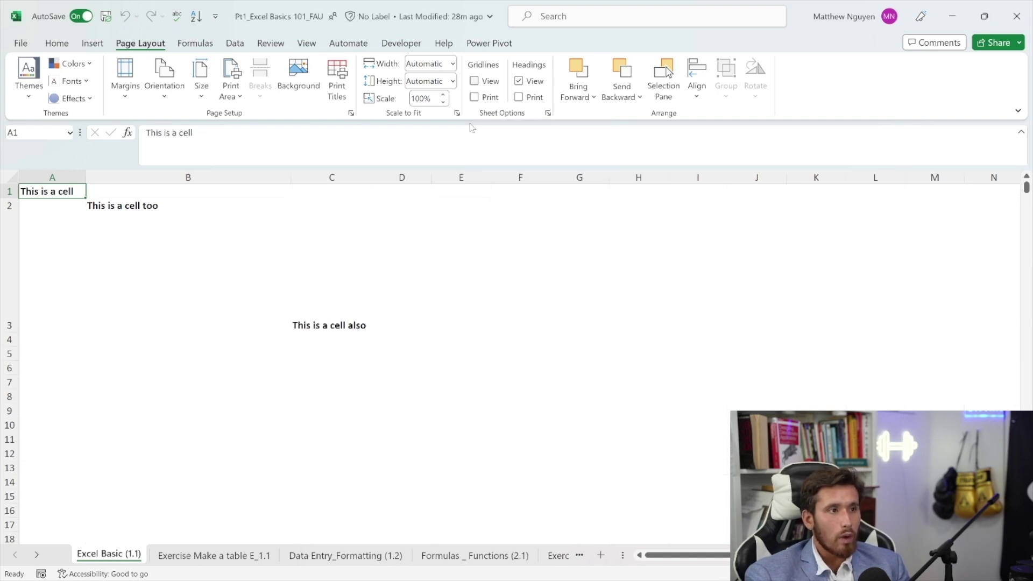
pyautogui.click(474, 82)
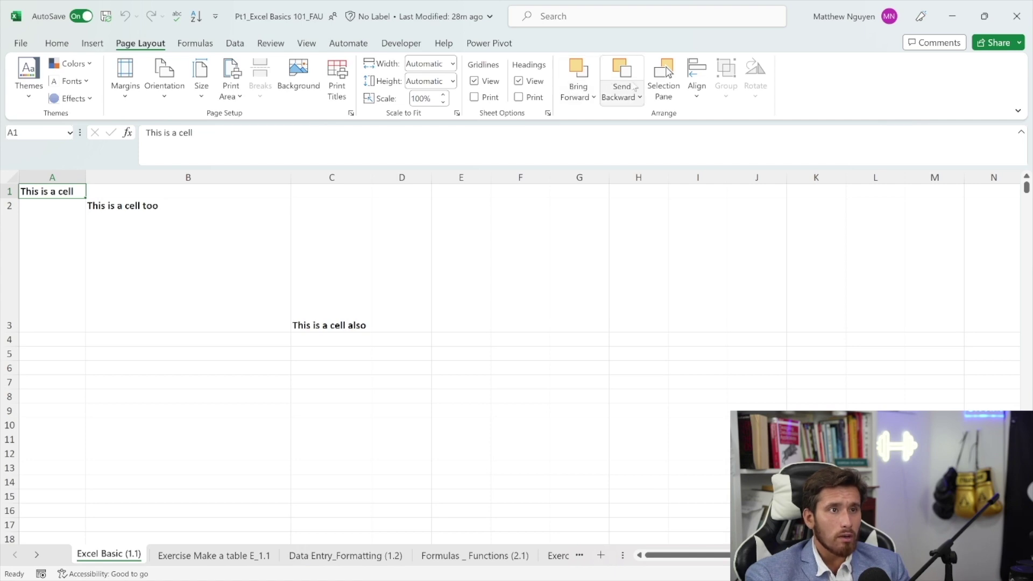
pyautogui.click(195, 44)
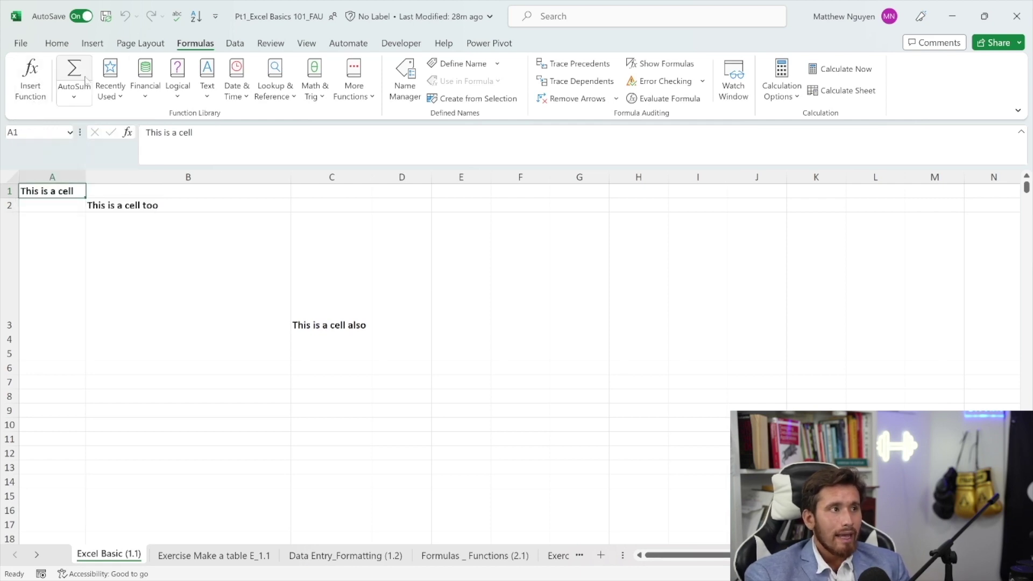
pyautogui.click(32, 81)
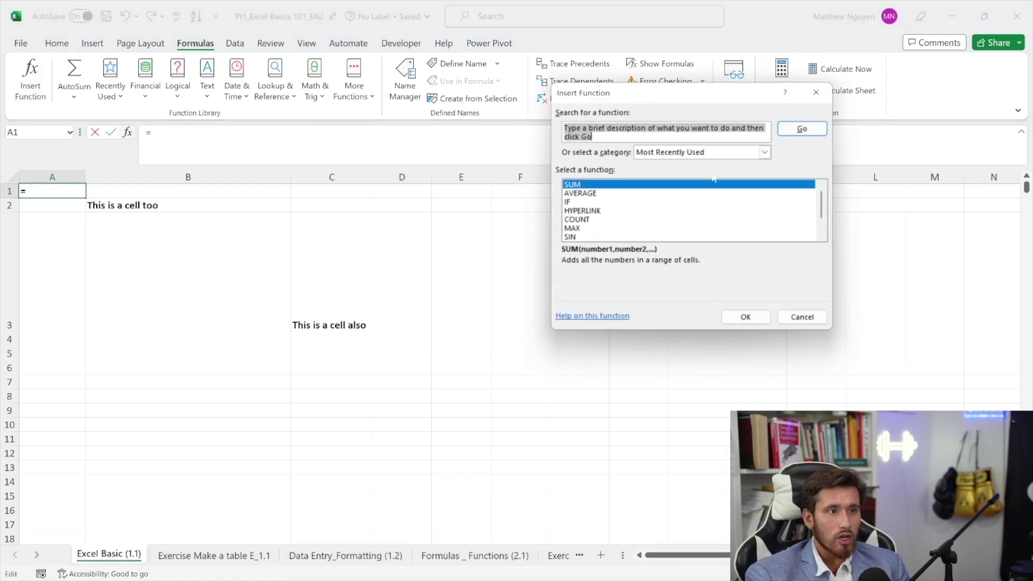
pyautogui.click(815, 93)
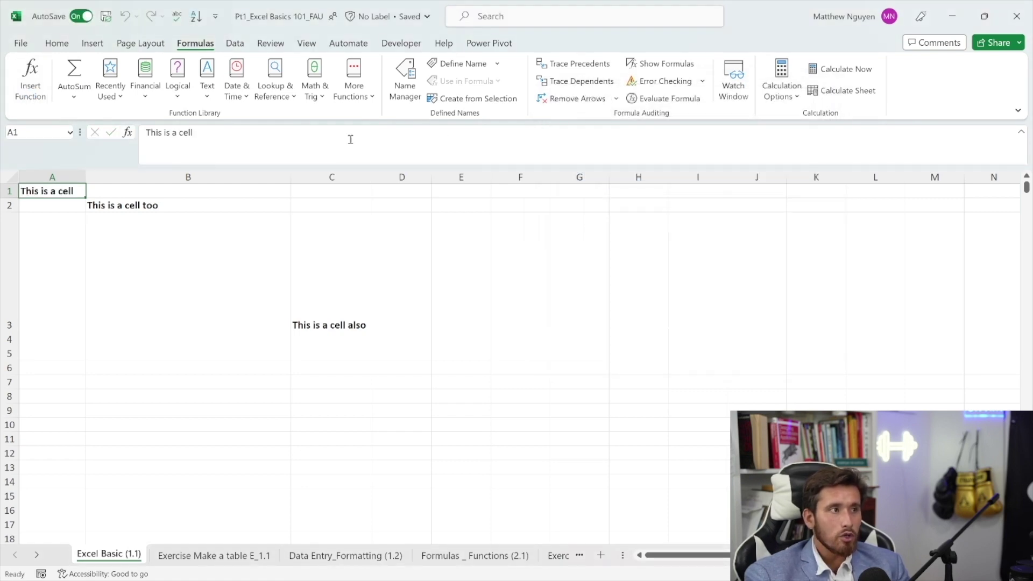
pyautogui.click(241, 151)
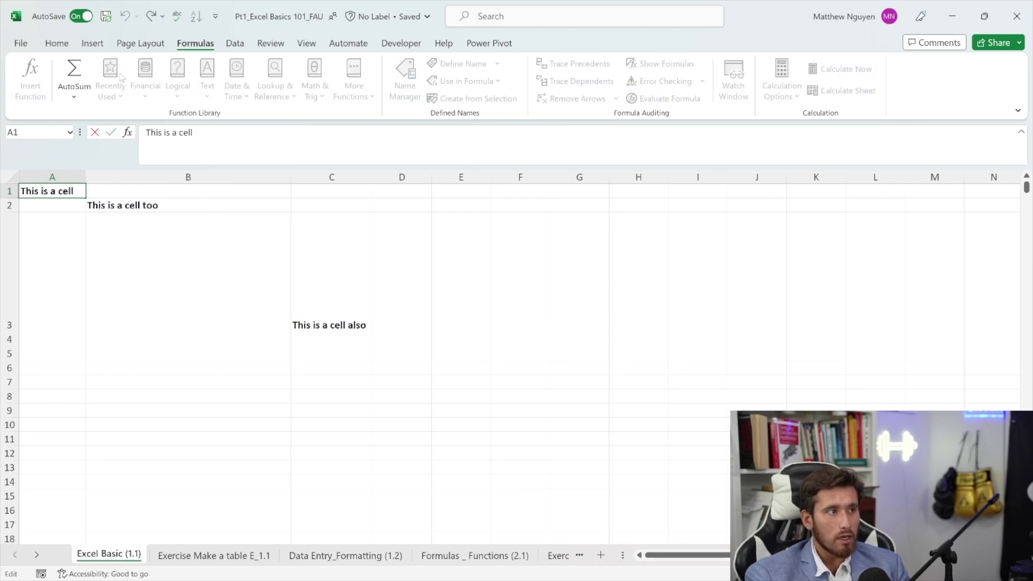
pyautogui.click(183, 248)
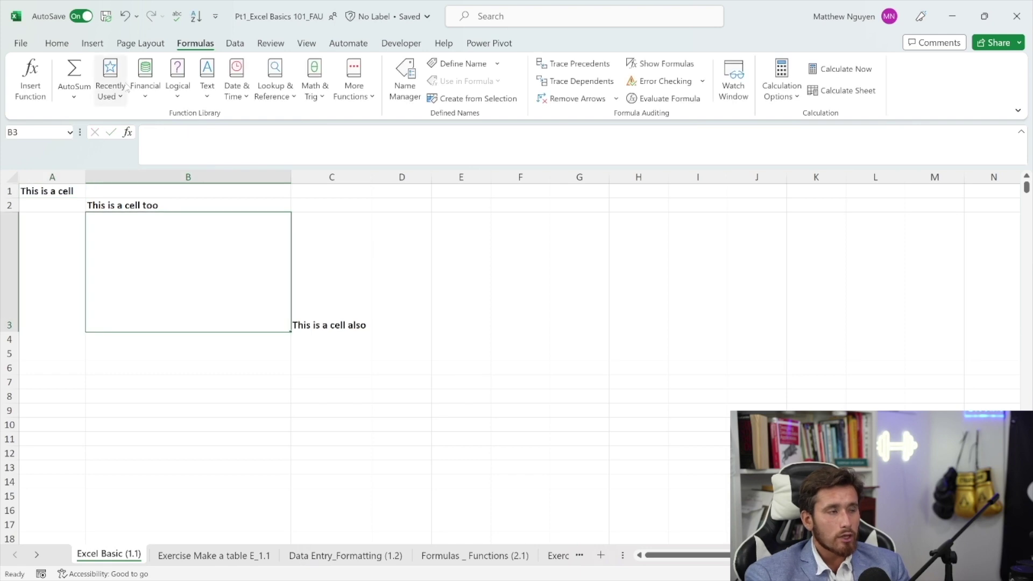
pyautogui.click(155, 89)
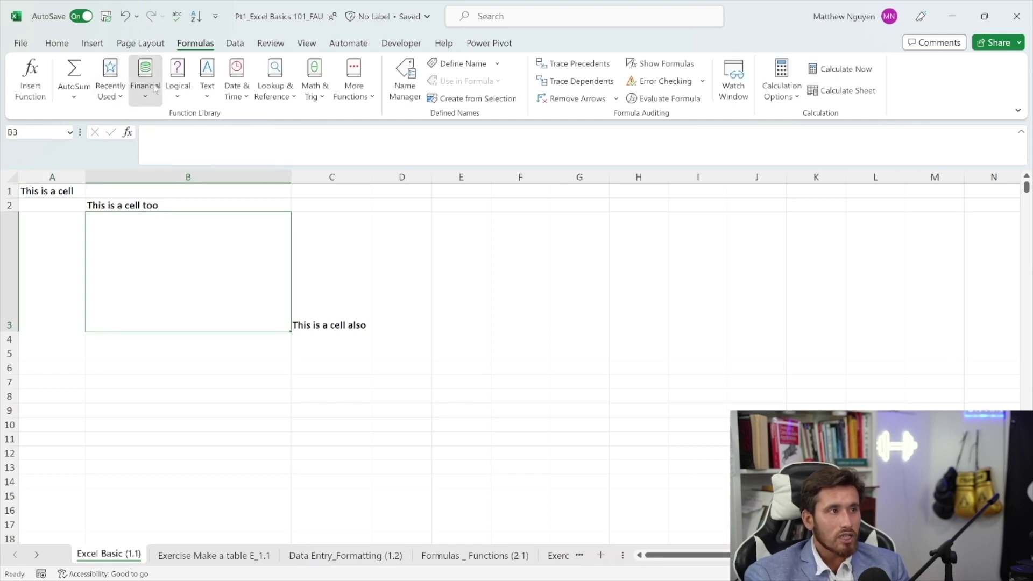
pyautogui.scroll(-4, 175, 196)
pyautogui.scroll(-8, 175, 197)
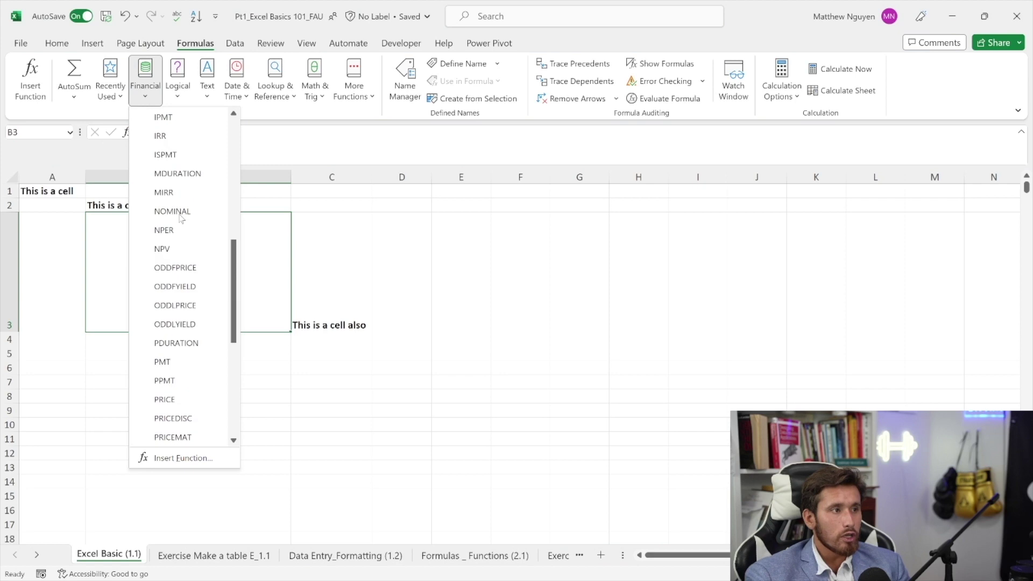
pyautogui.scroll(12, 177, 156)
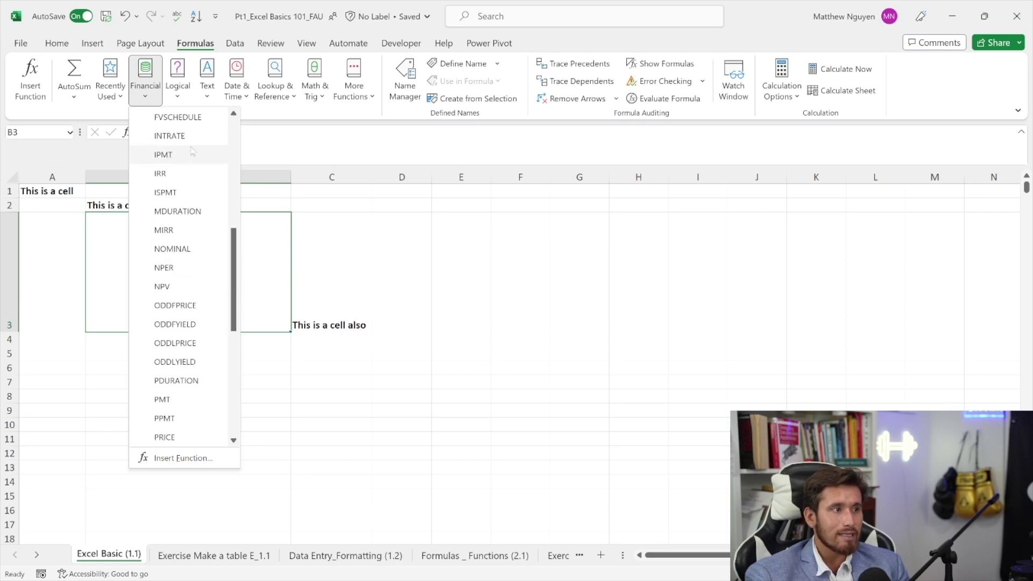
pyautogui.click(207, 81)
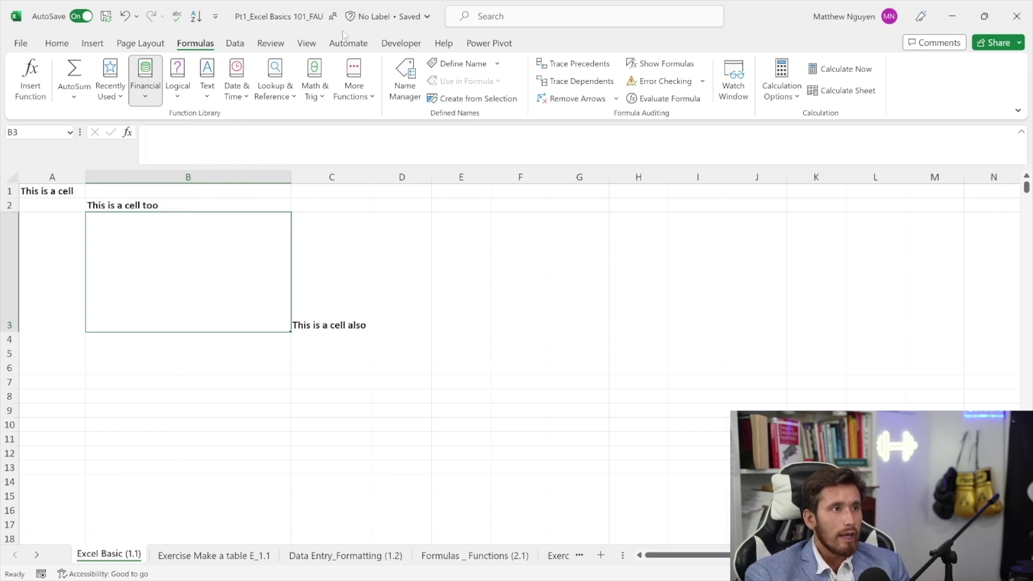
pyautogui.click(207, 81)
pyautogui.scroll(-4, 249, 186)
pyautogui.scroll(-3, 249, 185)
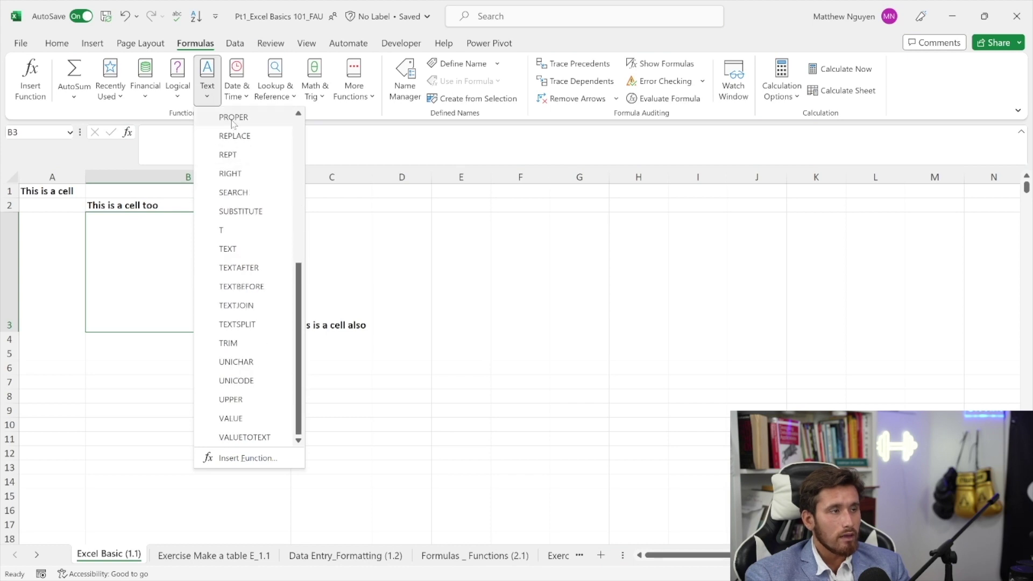
pyautogui.click(236, 89)
pyautogui.click(237, 90)
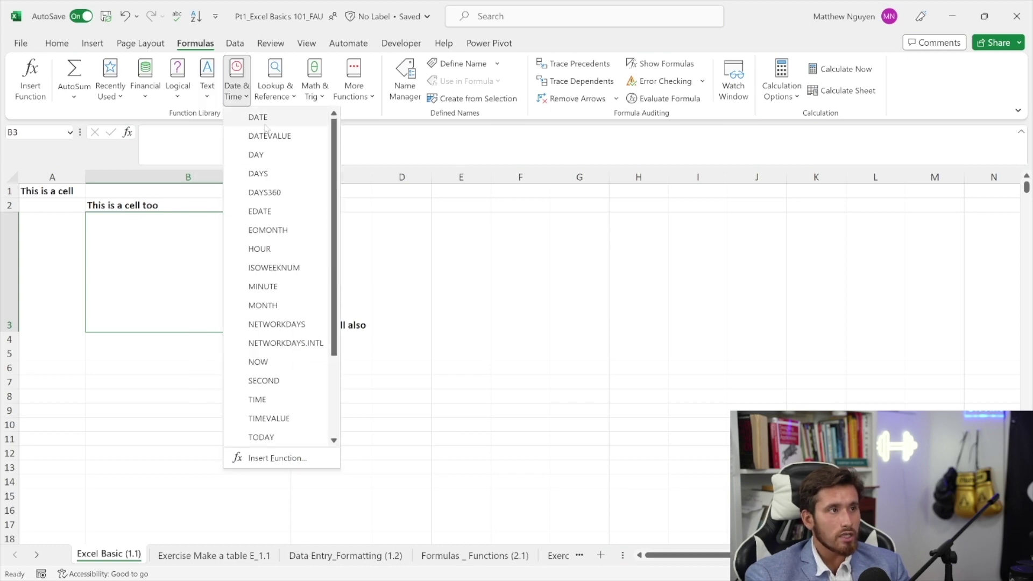
pyautogui.scroll(-2, 272, 139)
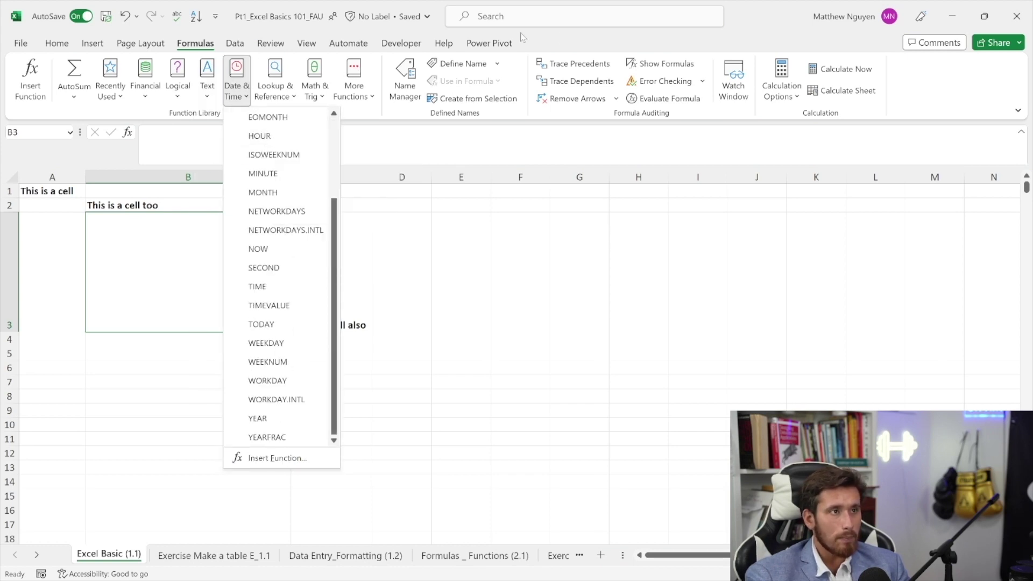
pyautogui.click(558, 34)
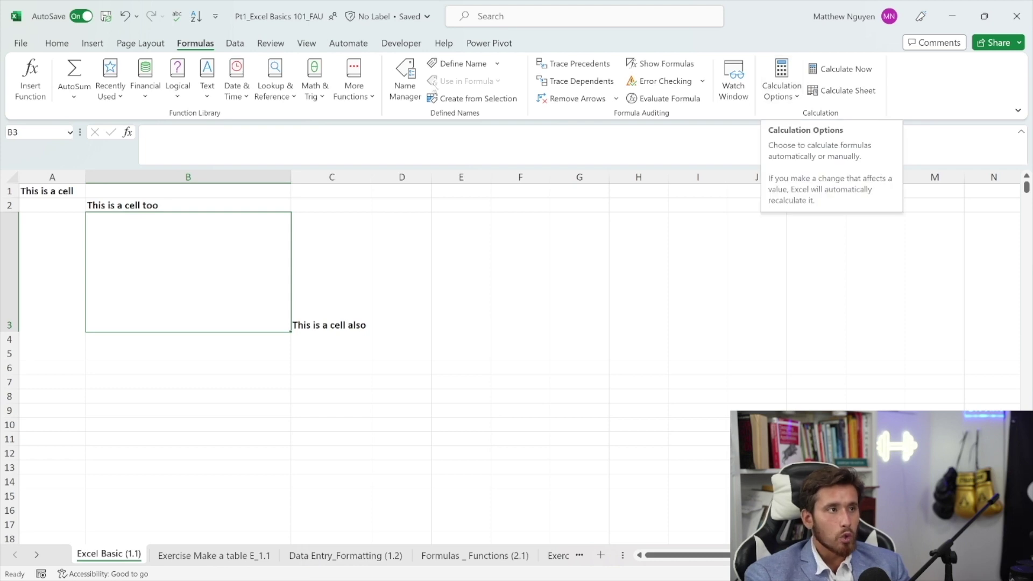
# - Look over the Data ribbon's import, sort and filter tools, then move to Review
pyautogui.click(241, 49)
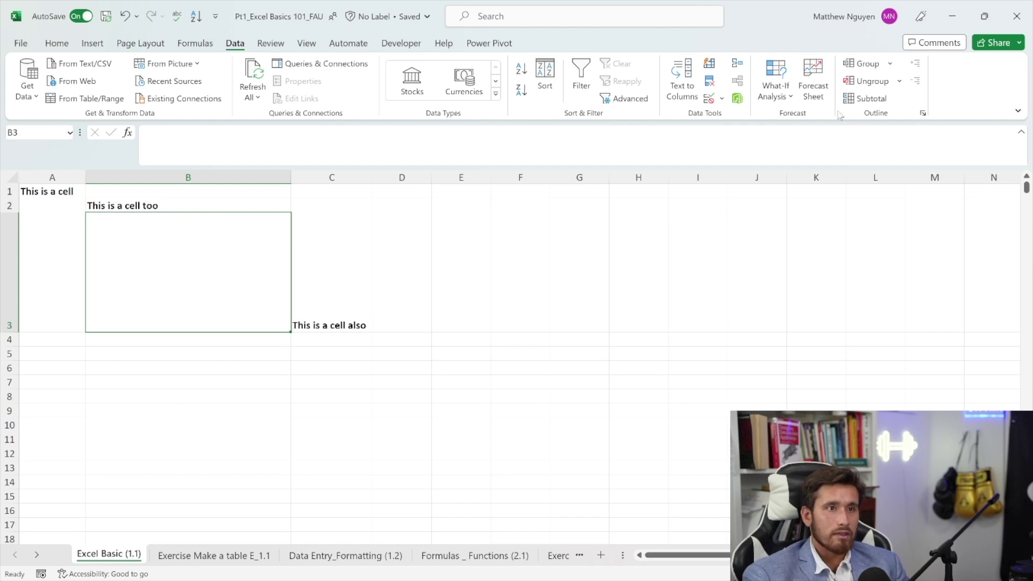
pyautogui.click(262, 42)
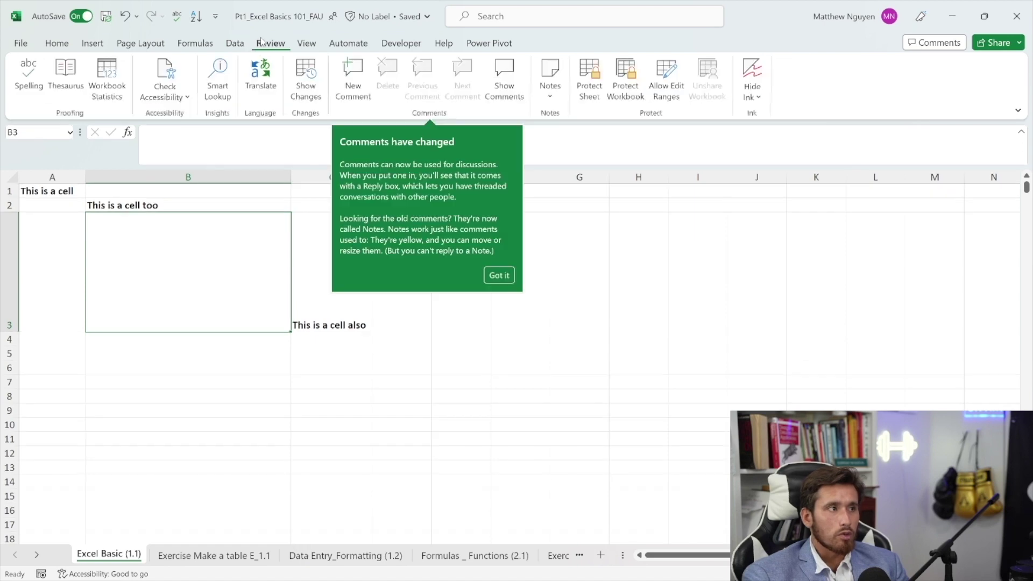
# - Dismiss the 'Comments have changed' notice with Got it
pyautogui.click(499, 275)
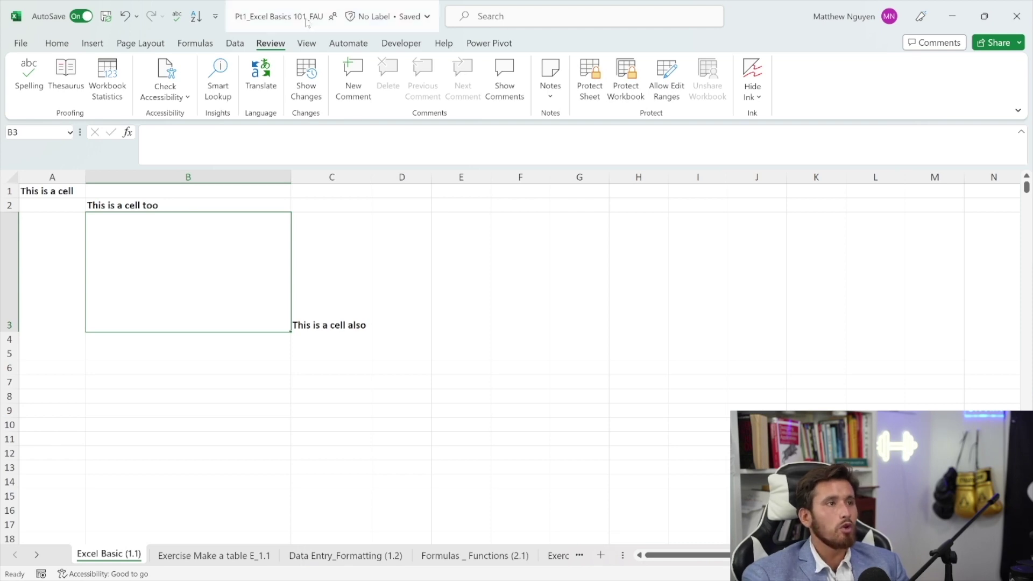
# - On the View ribbon, freeze the top row of the sheet
pyautogui.click(306, 44)
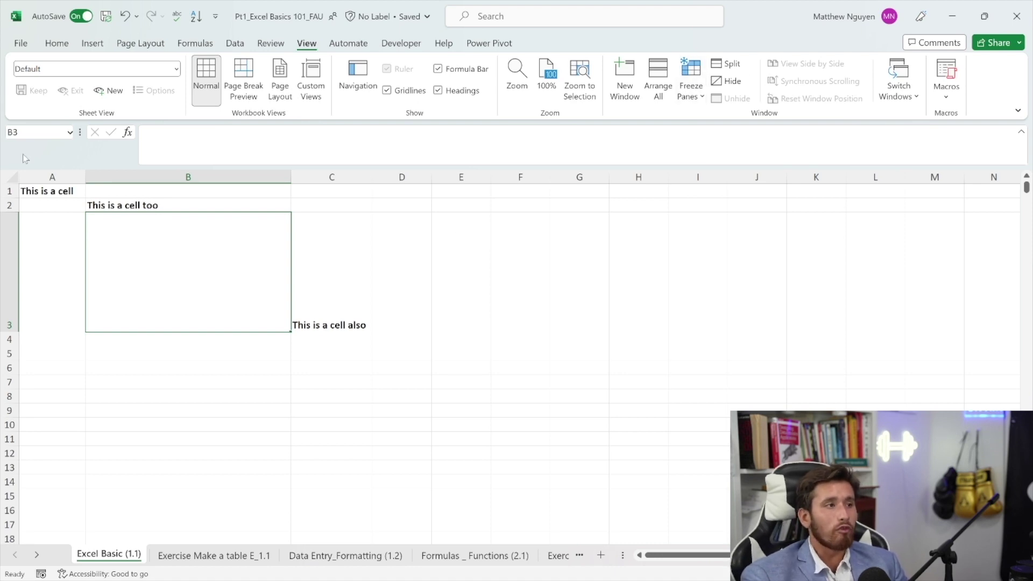
pyautogui.click(10, 190)
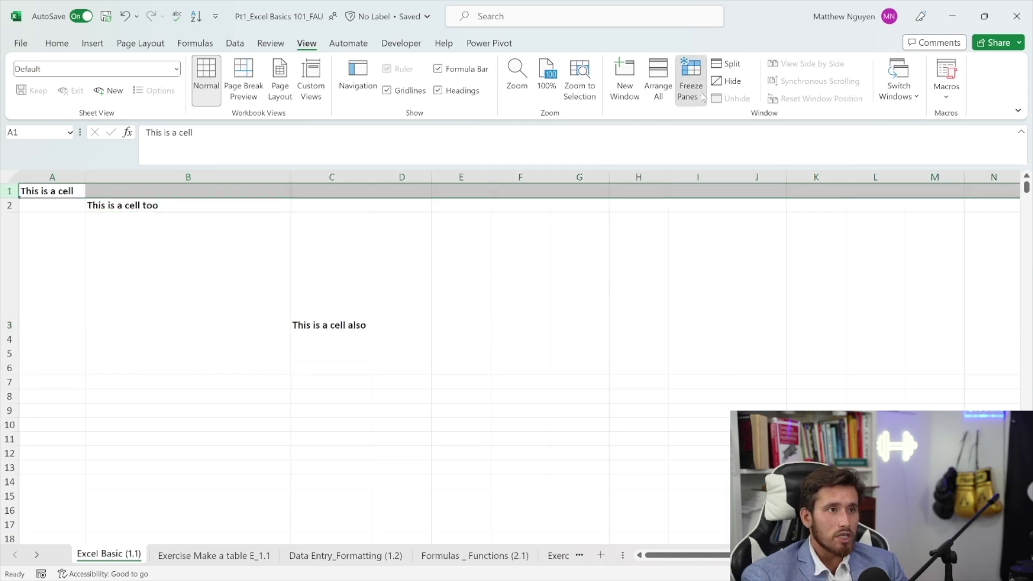
pyautogui.click(691, 81)
pyautogui.click(706, 158)
# - Test scrolling, unfreeze the top row, and glance at the Sheet View list
pyautogui.scroll(-2, 596, 280)
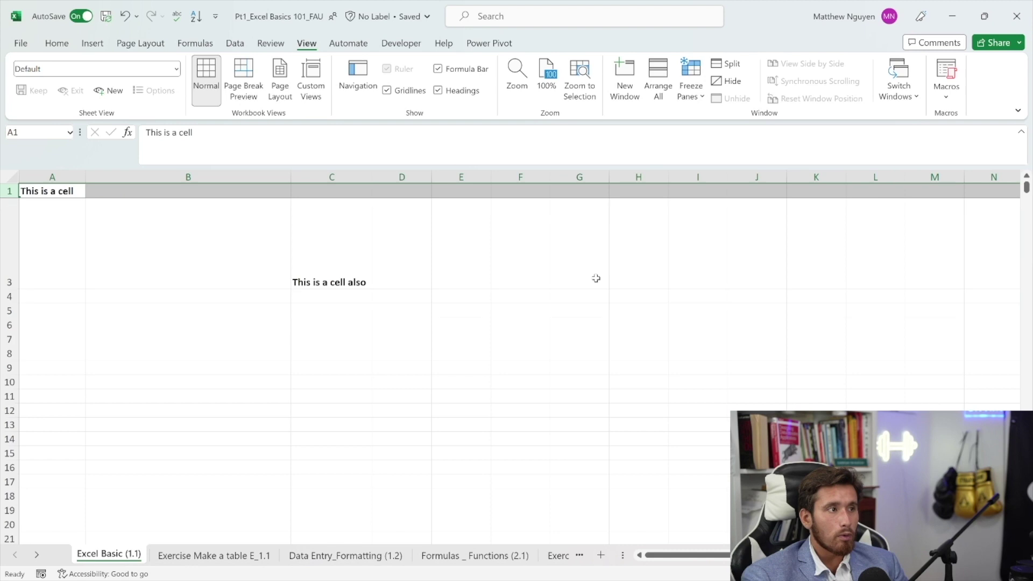
pyautogui.scroll(2, 596, 279)
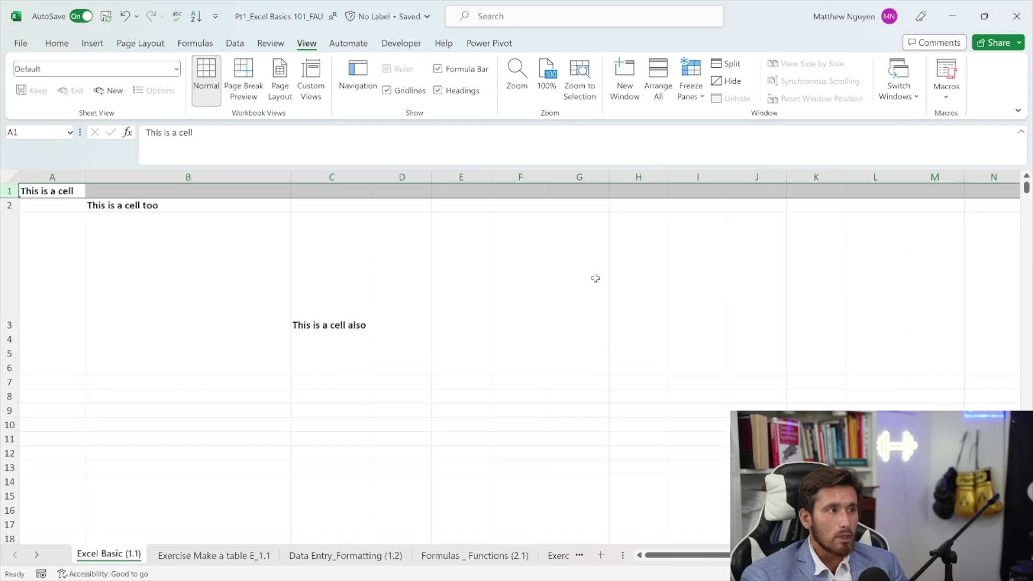
pyautogui.click(691, 80)
pyautogui.click(703, 139)
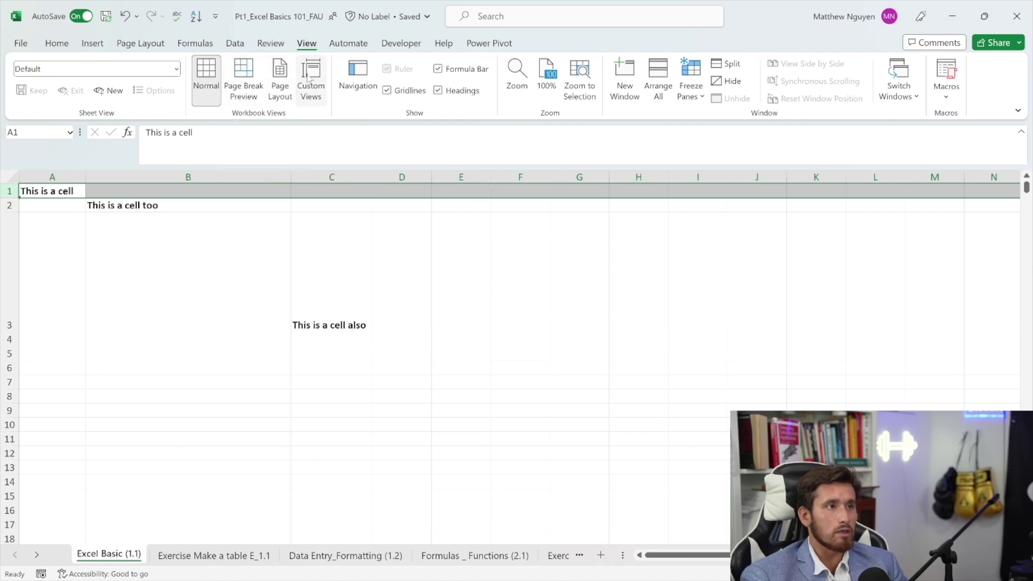
pyautogui.click(177, 68)
pyautogui.click(177, 70)
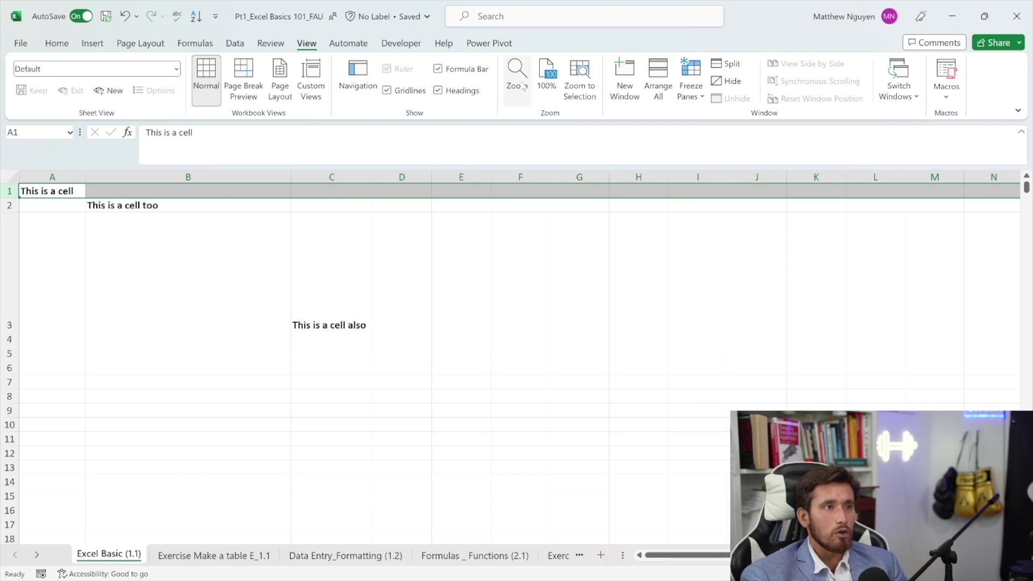
# - Look over the Automate scripting features, then show the Developer macro and add-in tools
pyautogui.click(330, 46)
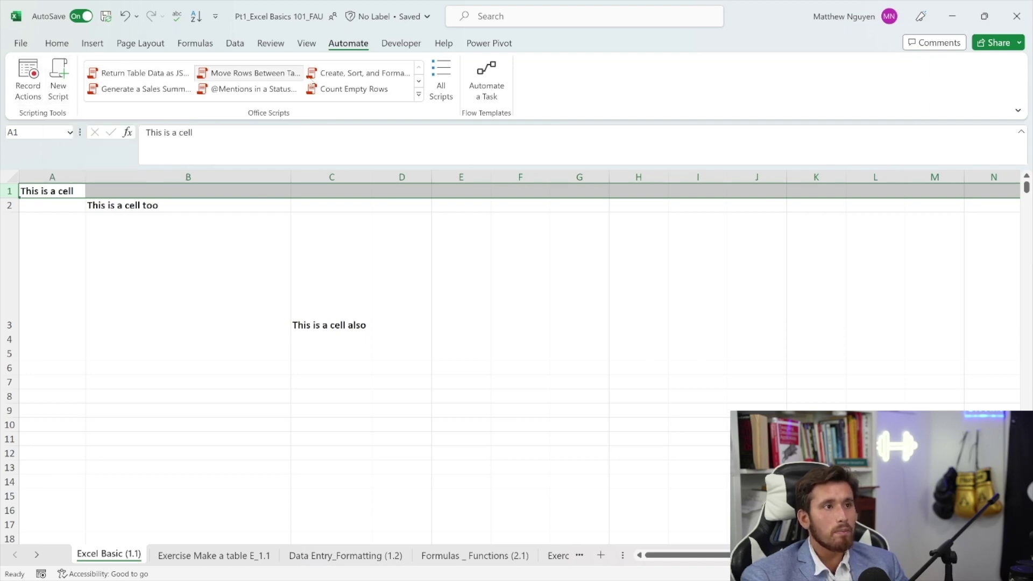
pyautogui.click(393, 47)
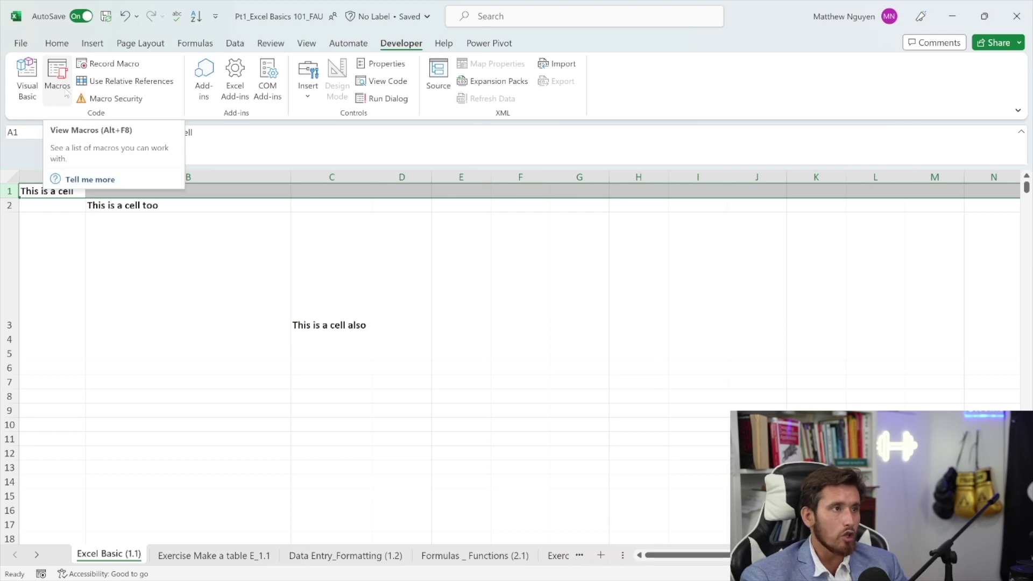
# - Look at Power Pivot, then return to the Home ribbon and select cell A1
pyautogui.scroll(-1, 403, 89)
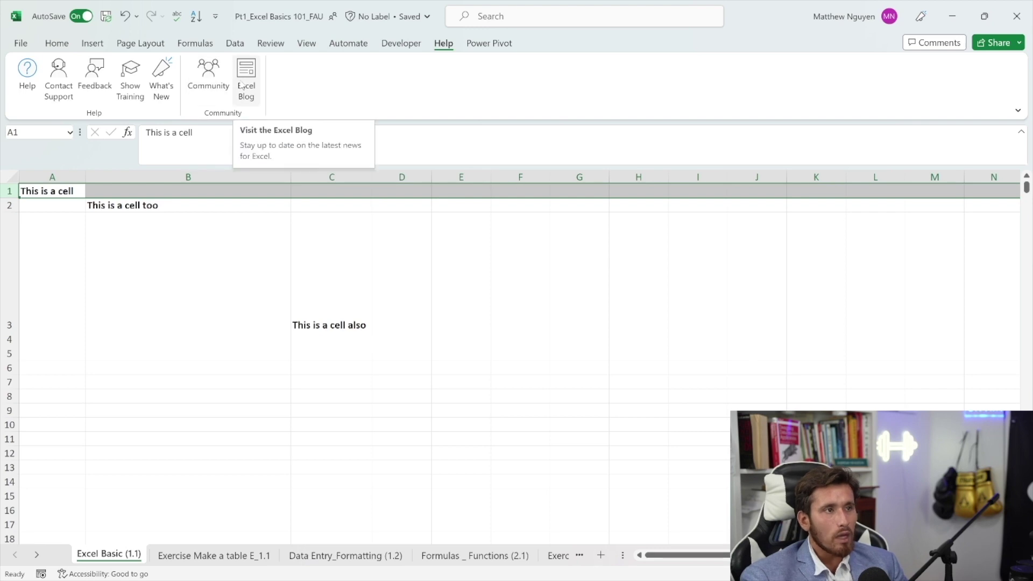
pyautogui.click(482, 43)
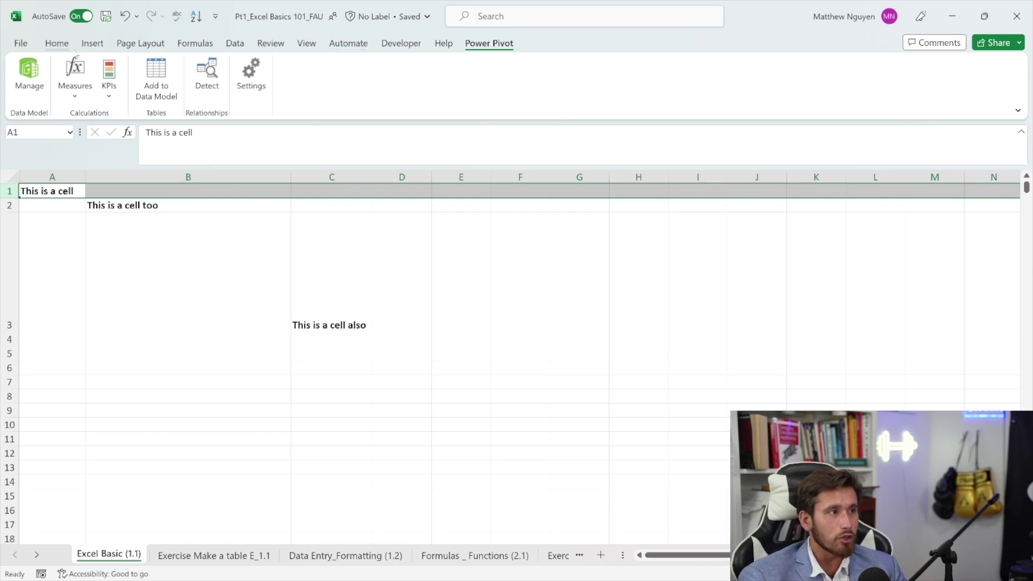
pyautogui.click(70, 48)
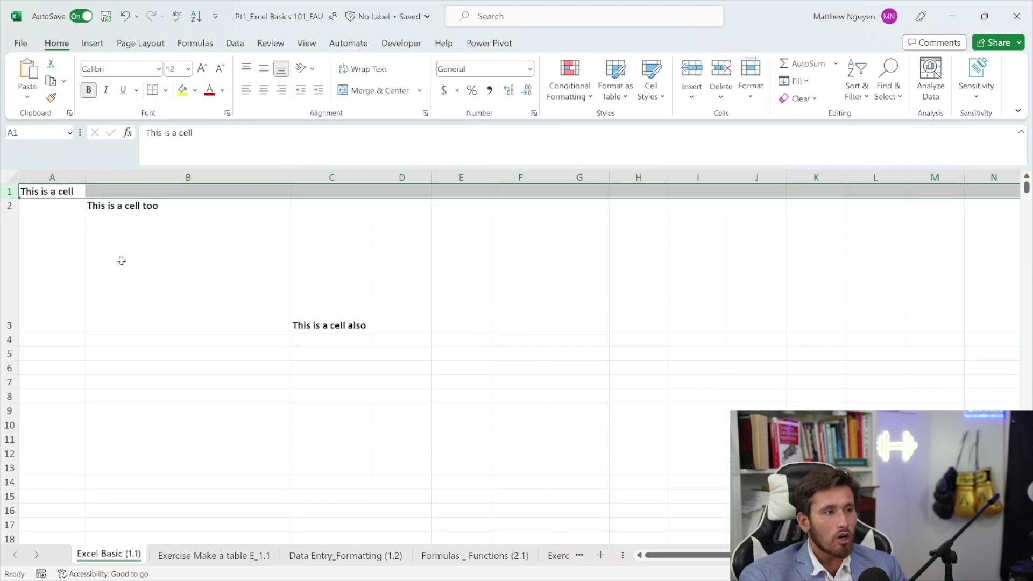
pyautogui.click(29, 194)
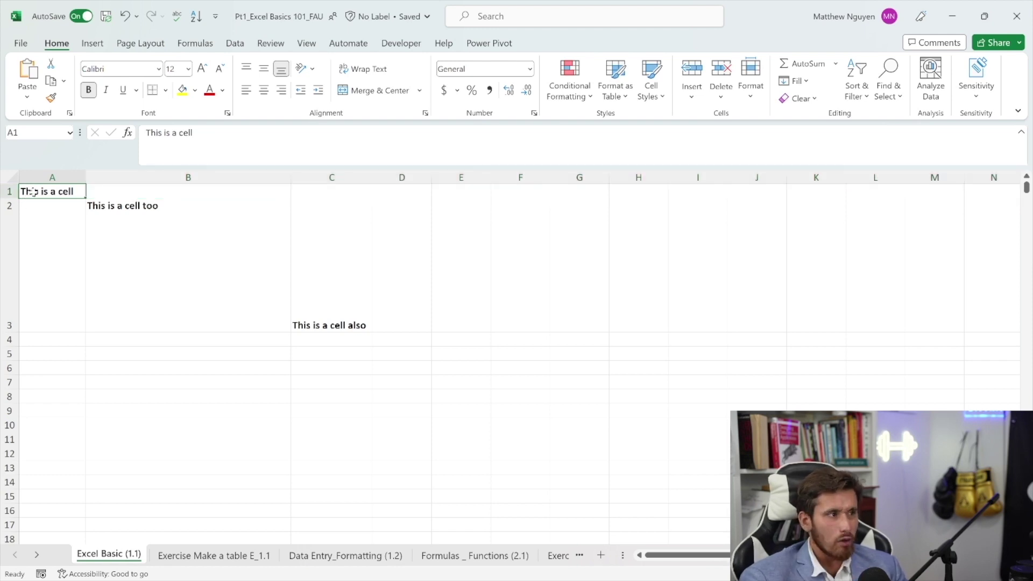
pyautogui.click(114, 203)
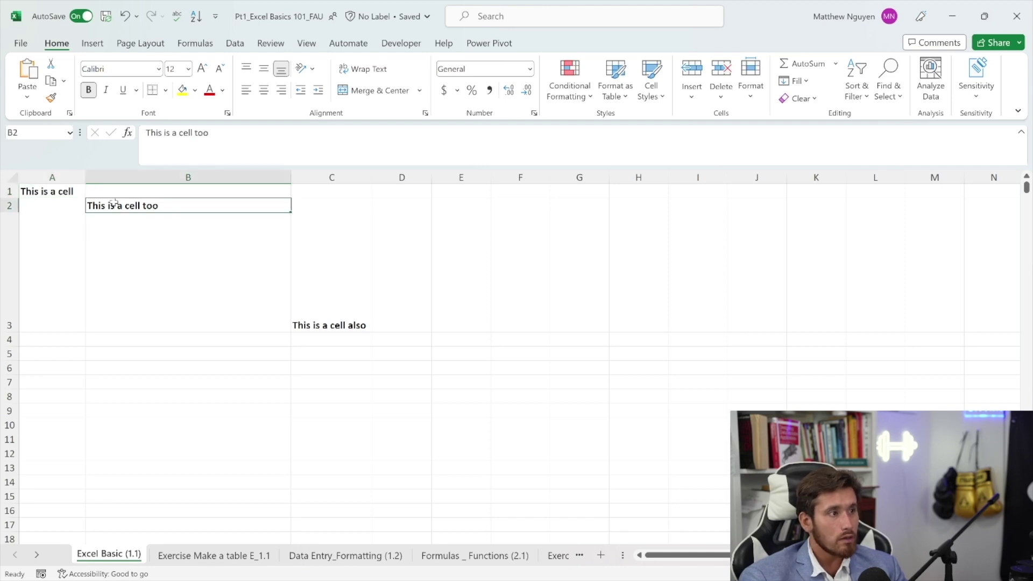
pyautogui.click(340, 261)
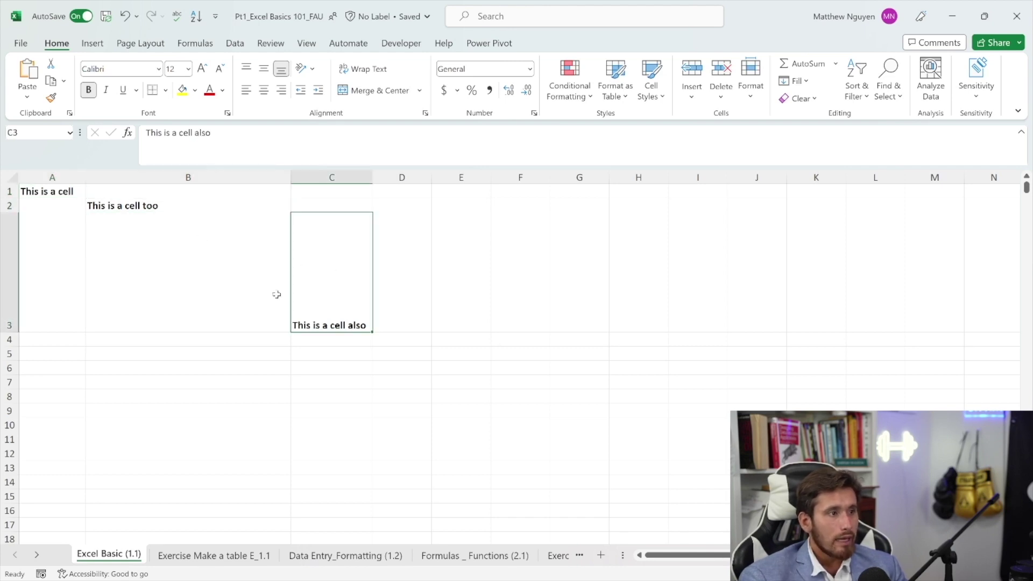
pyautogui.click(209, 339)
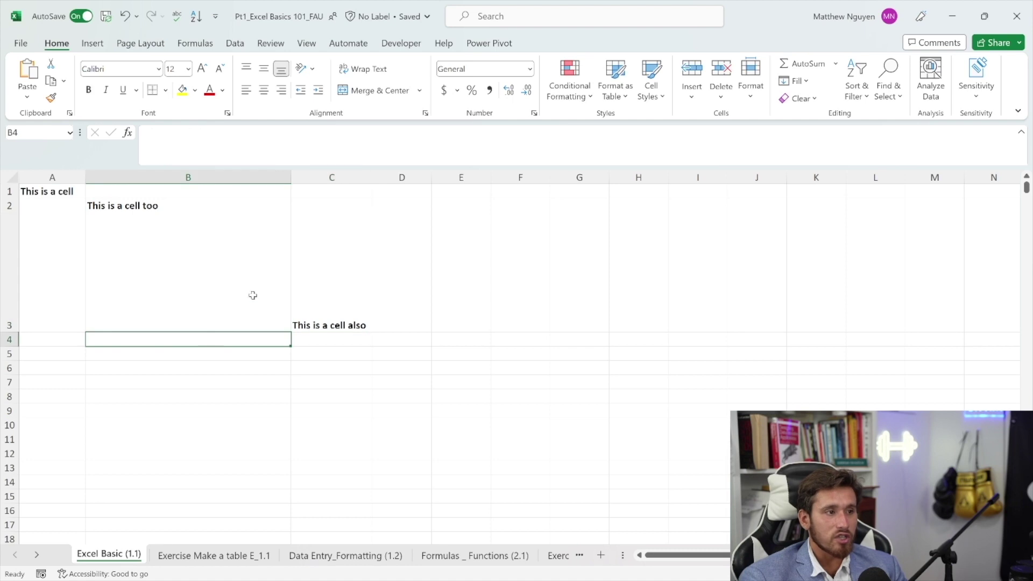
pyautogui.click(97, 206)
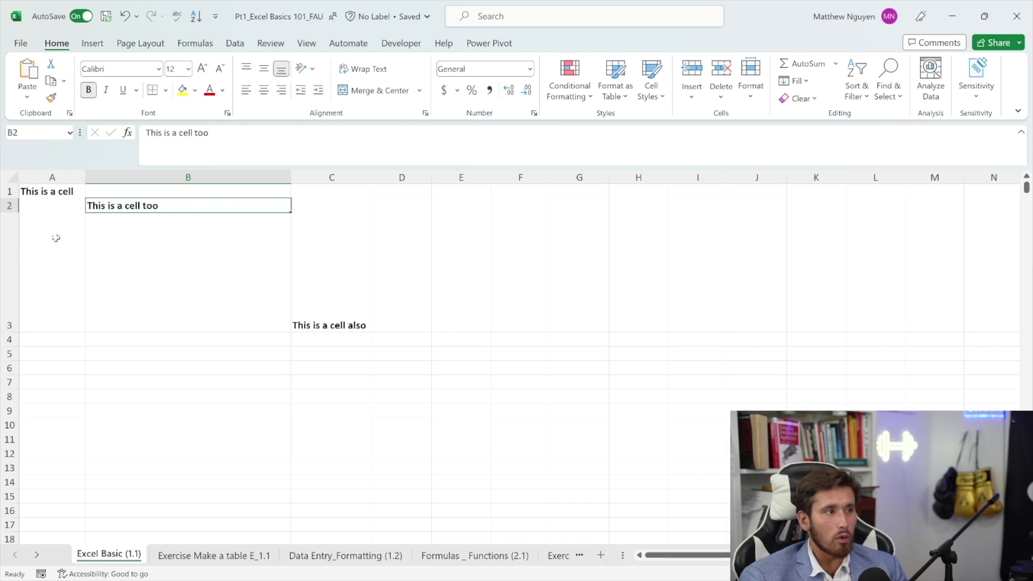
pyautogui.click(38, 191)
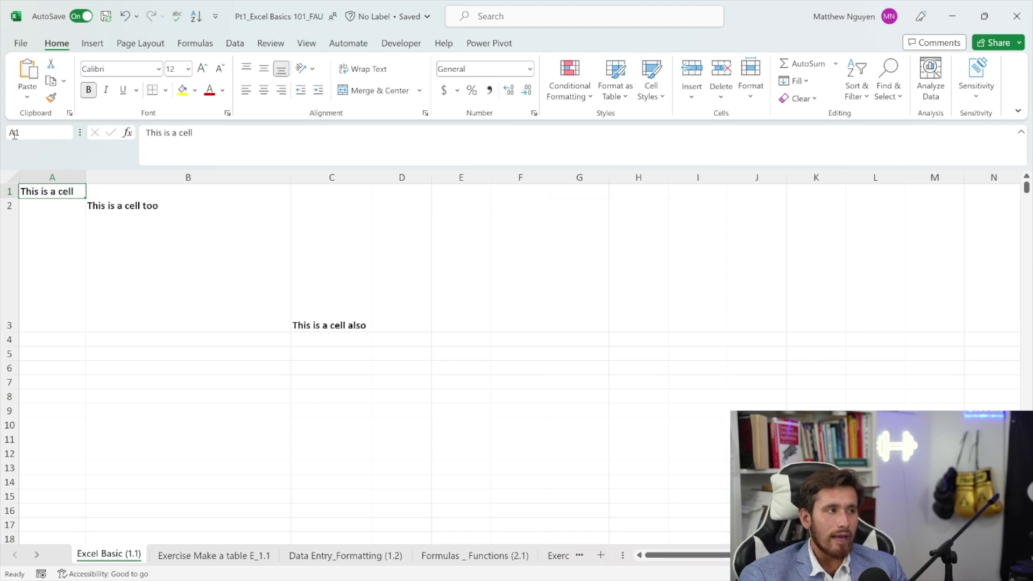
pyautogui.click(11, 132)
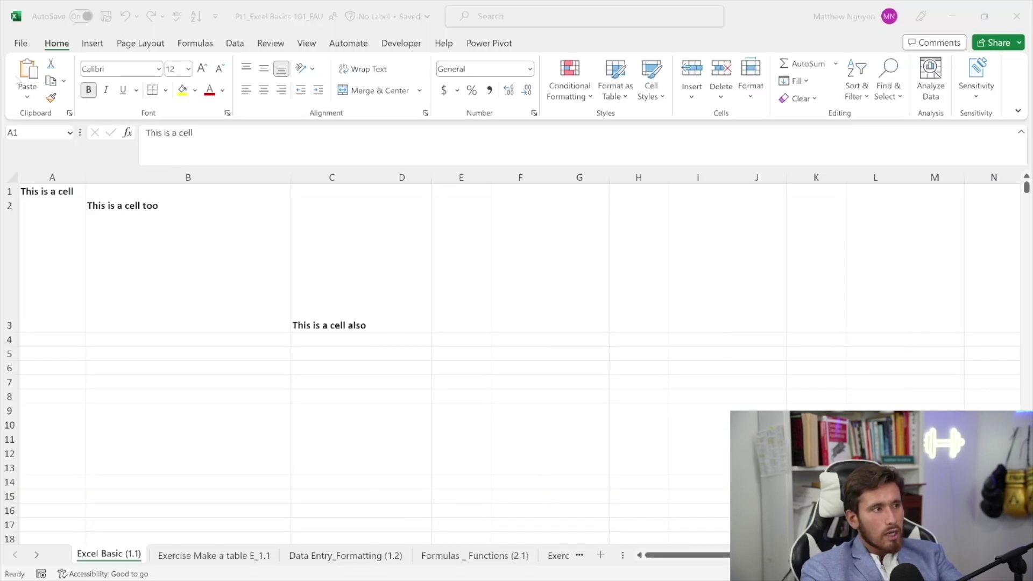
# - Create a new blank workbook from File > New
pyautogui.click(19, 48)
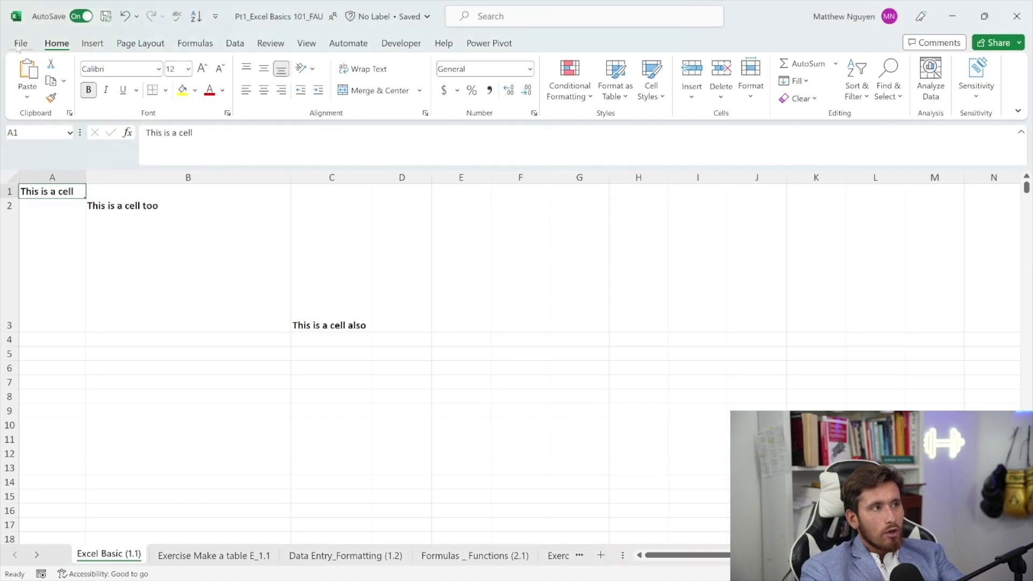
pyautogui.click(22, 43)
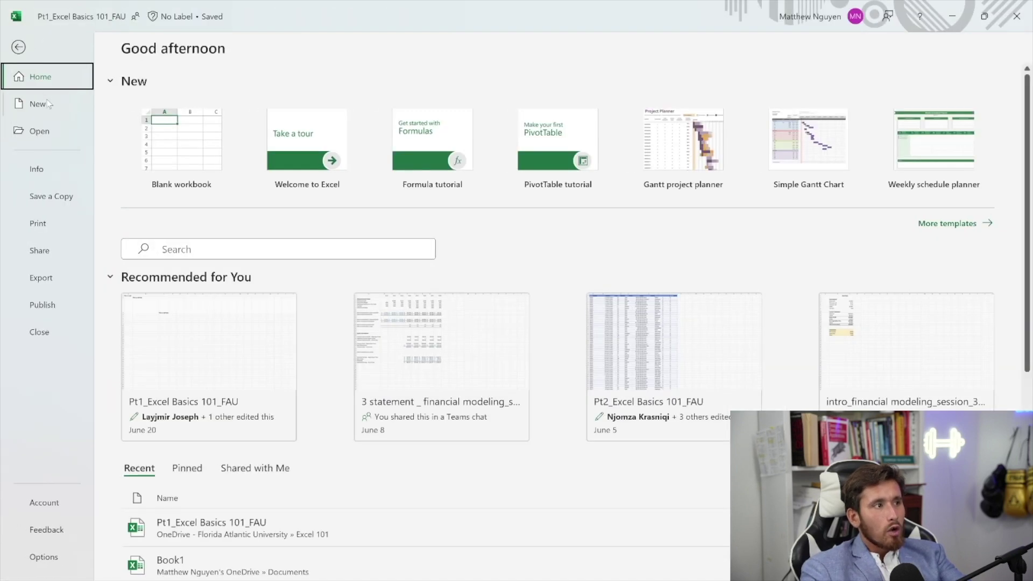
pyautogui.click(37, 104)
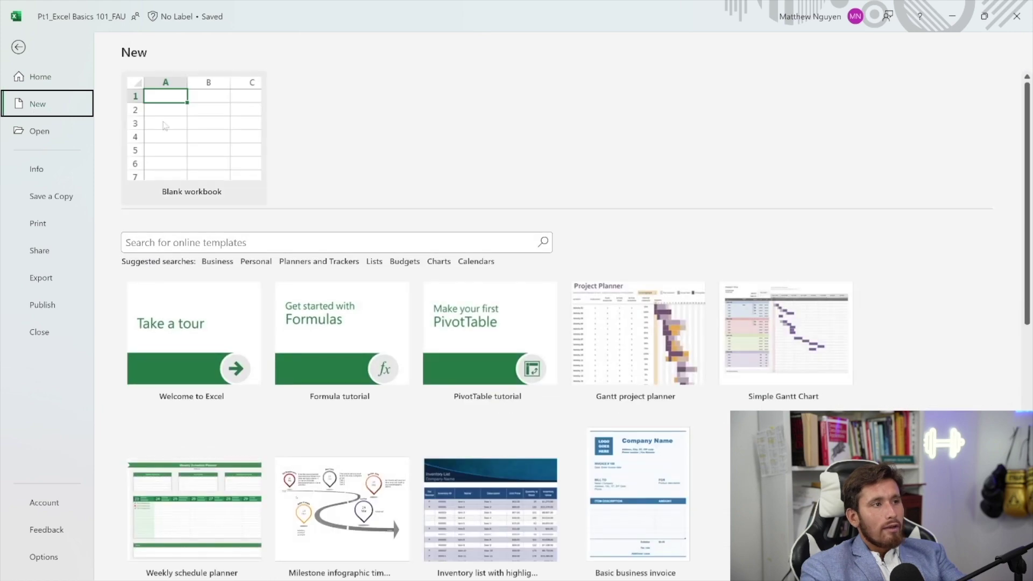
pyautogui.click(200, 139)
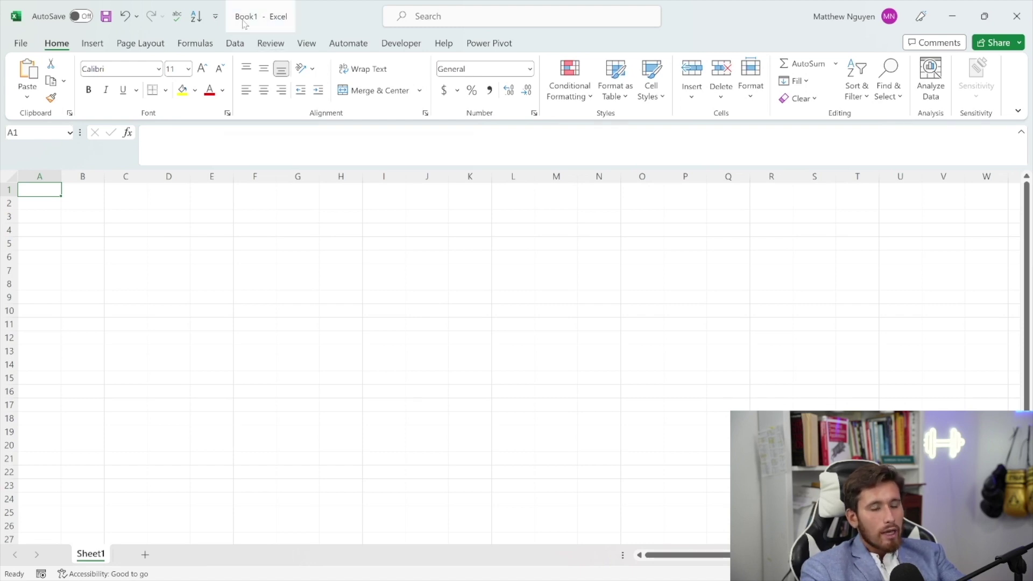
# - Start saving it as ourexcelworkbook with Downloads chosen as the location
pyautogui.hotkey('ctrl', 's')
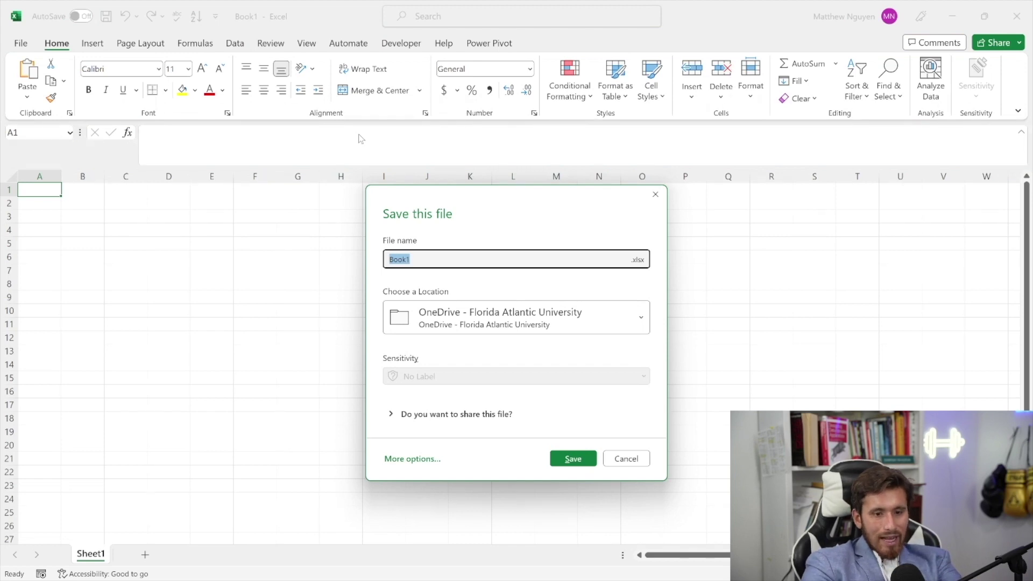
pyautogui.write('ourexce')
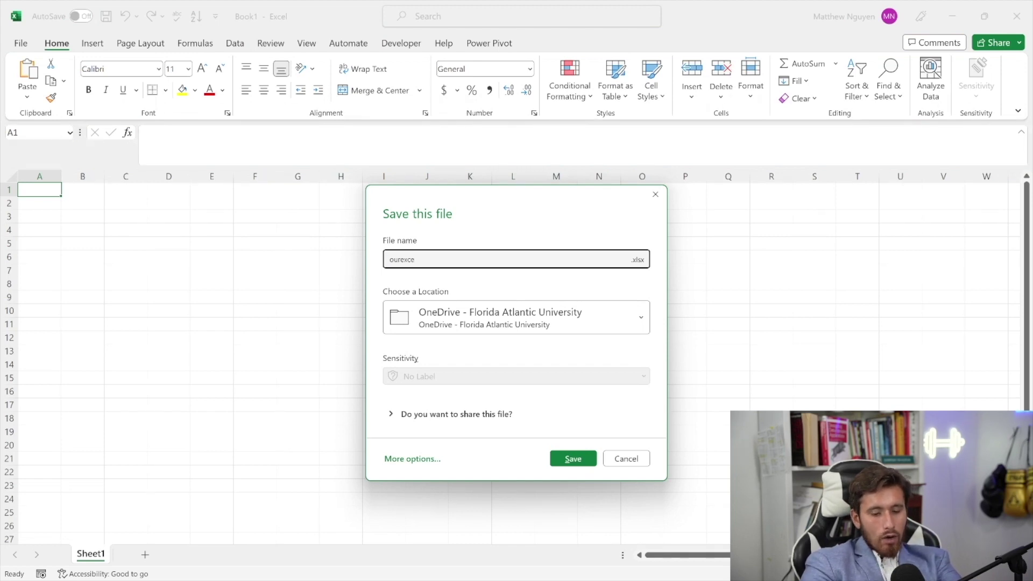
pyautogui.write('lwork')
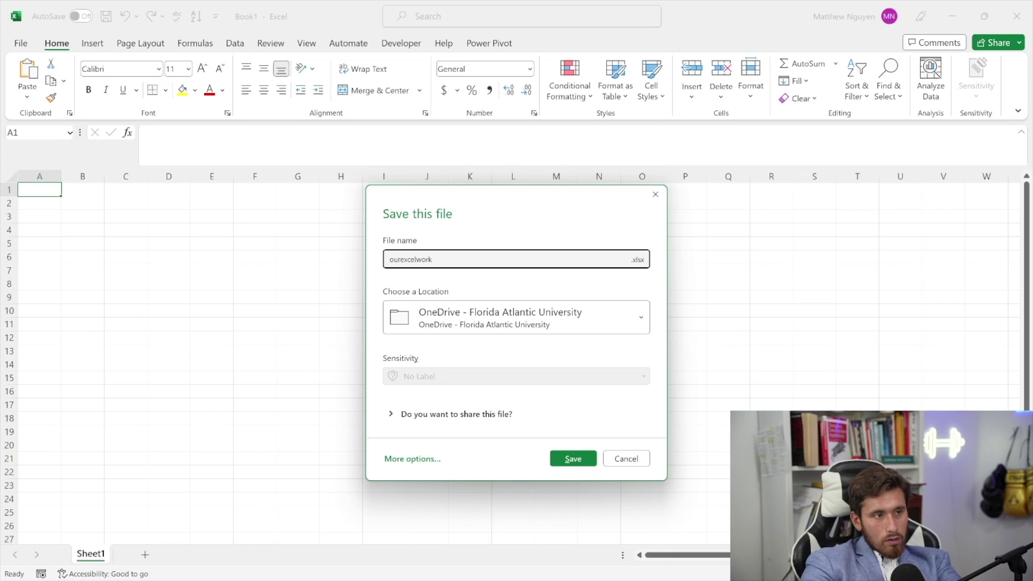
pyautogui.write('book')
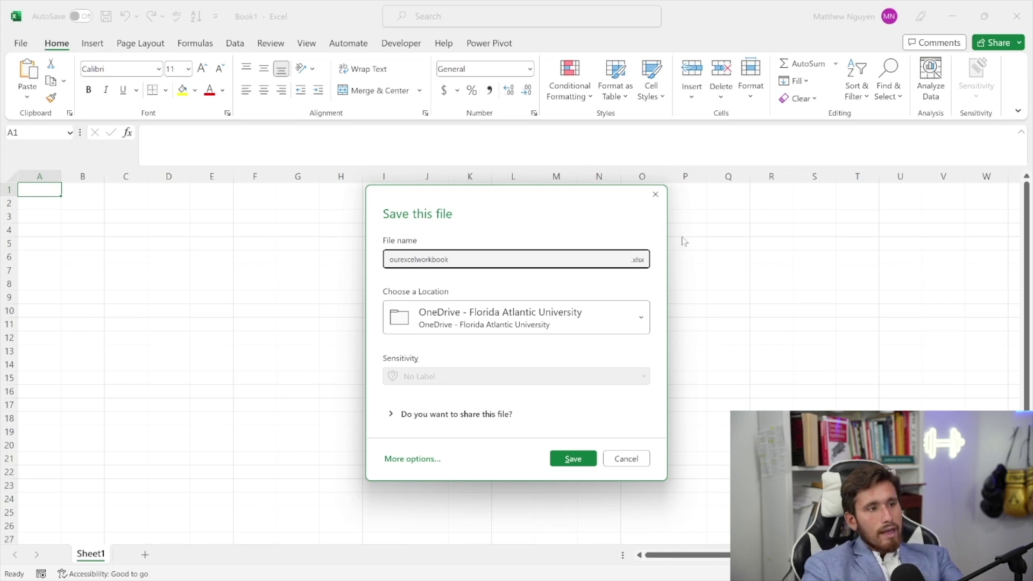
pyautogui.click(627, 329)
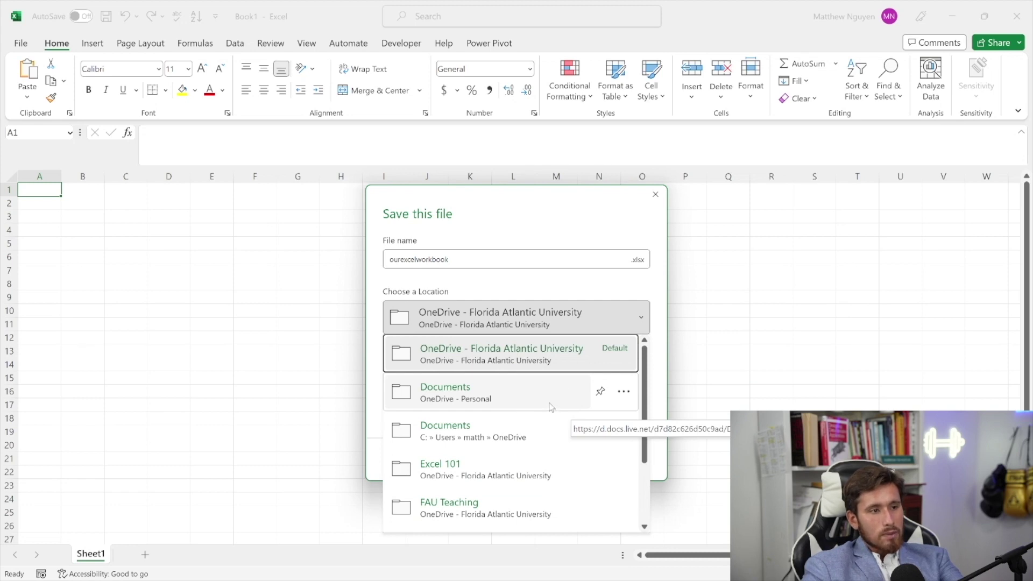
pyautogui.scroll(-3, 544, 431)
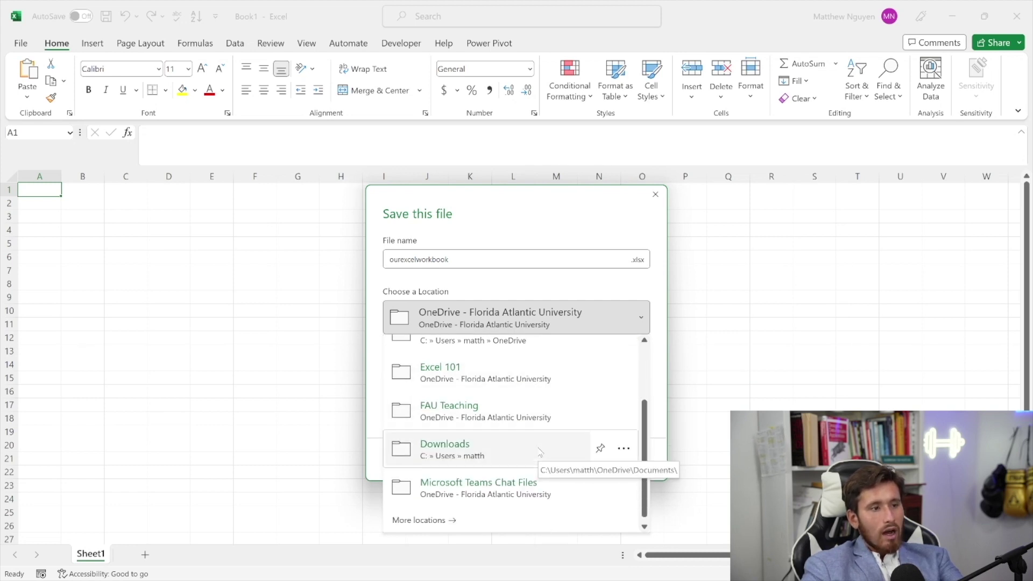
pyautogui.click(540, 451)
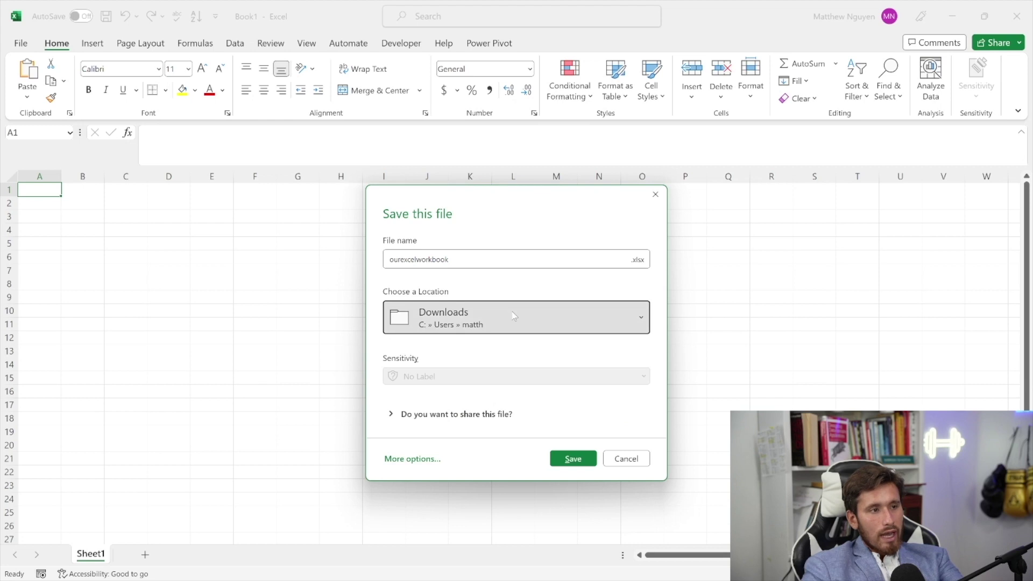
pyautogui.click(514, 318)
# - Save the workbook under This PC > Documents as ourexcelworkbook
pyautogui.click(434, 290)
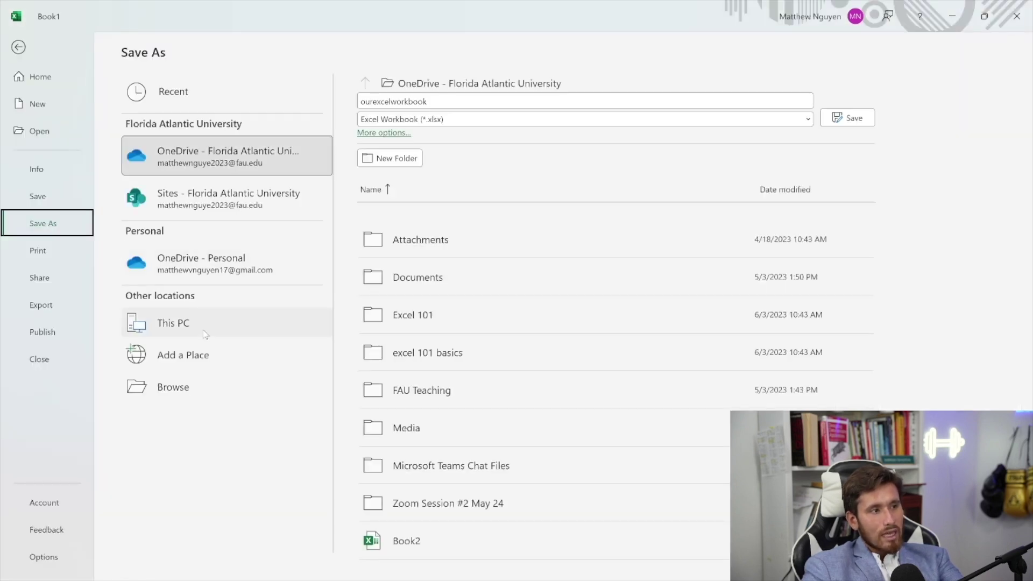
pyautogui.click(205, 333)
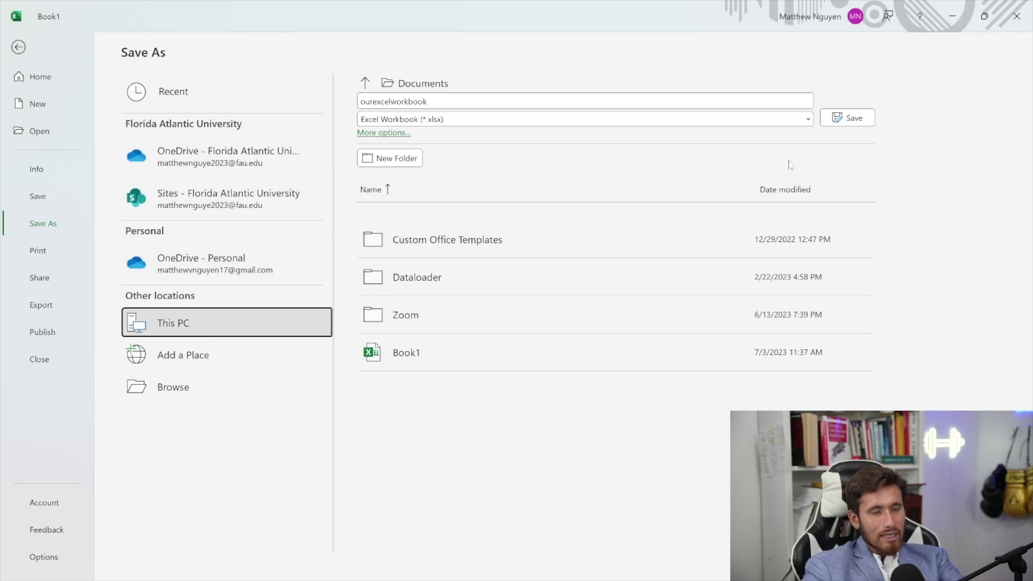
pyautogui.click(851, 124)
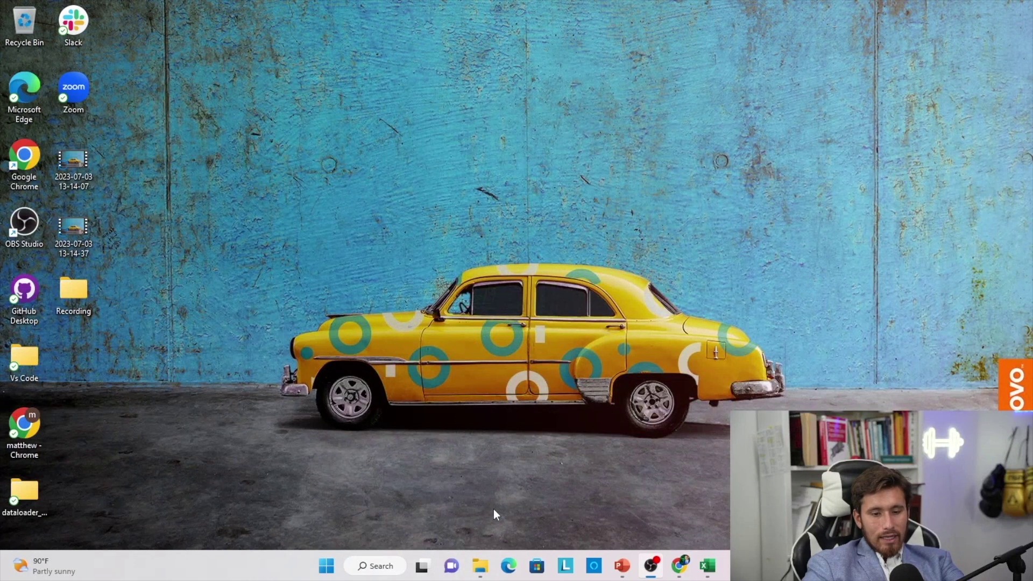
# - In File Explorer, browse to OneDrive > Documents and open ourexcelworkbook in Excel
pyautogui.click(483, 567)
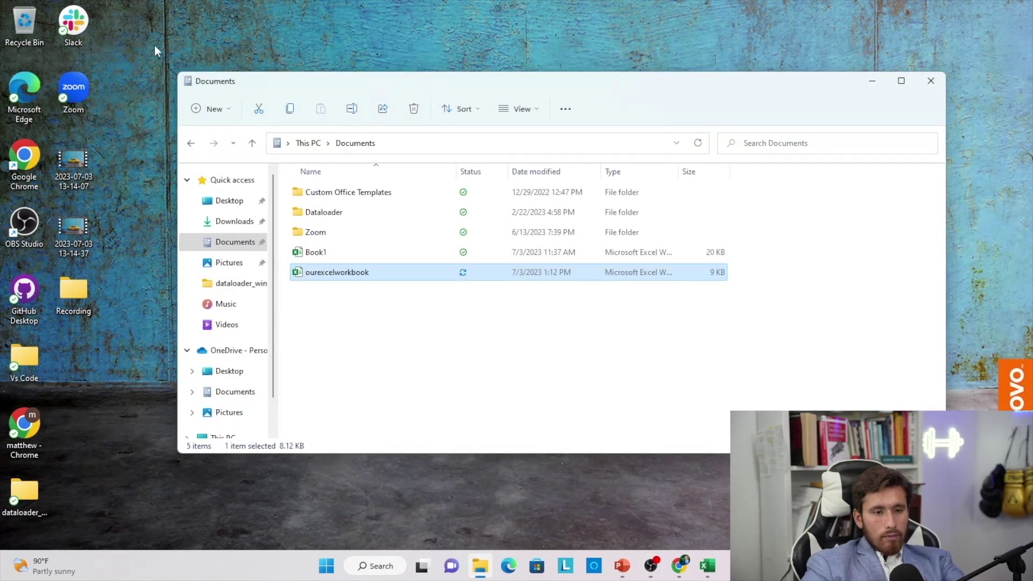
pyautogui.moveTo(178, 72); pyautogui.dragTo(82, 34)
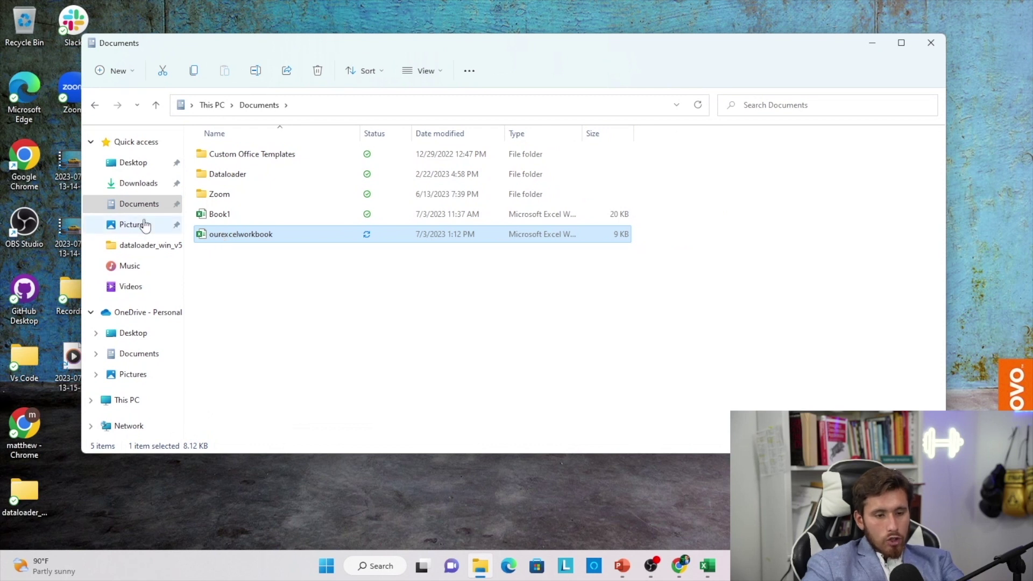
pyautogui.click(134, 333)
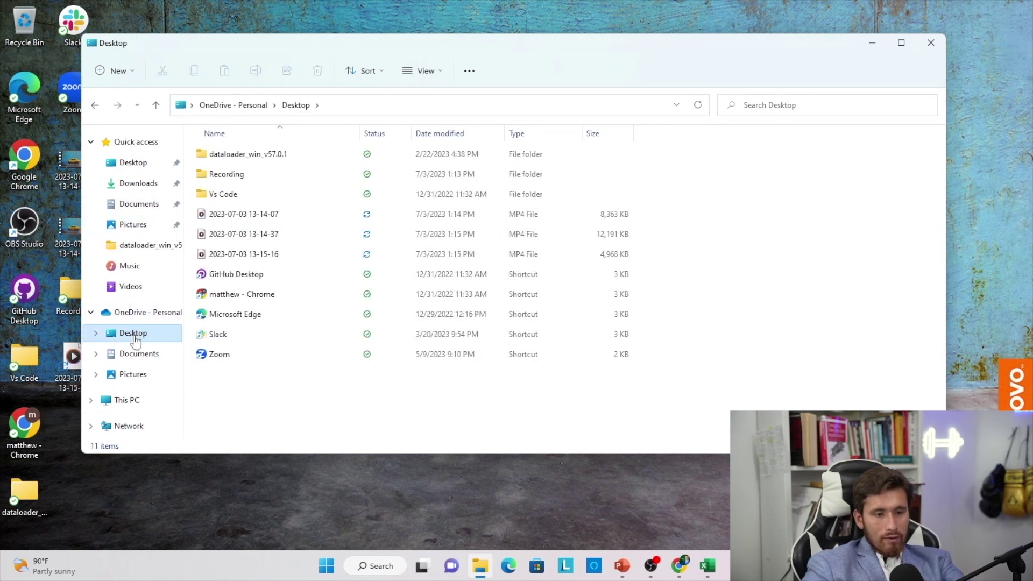
pyautogui.click(136, 353)
pyautogui.click(136, 381)
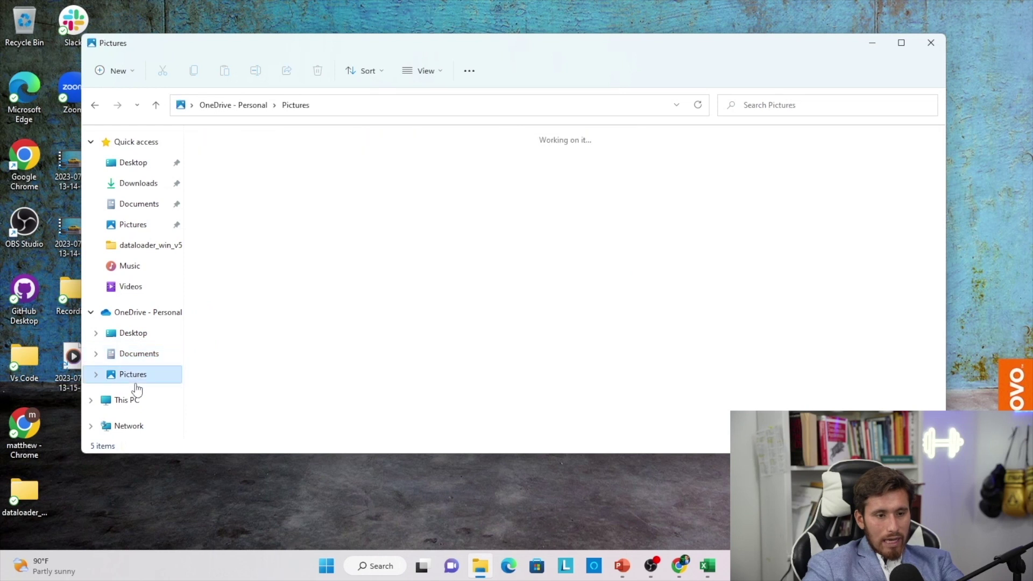
pyautogui.click(135, 355)
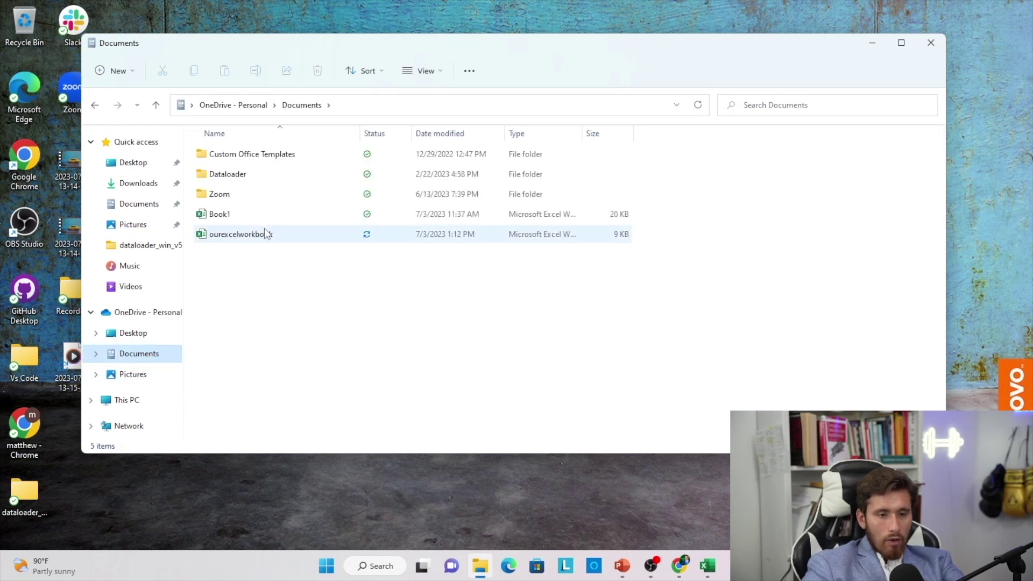
pyautogui.doubleClick(266, 234)
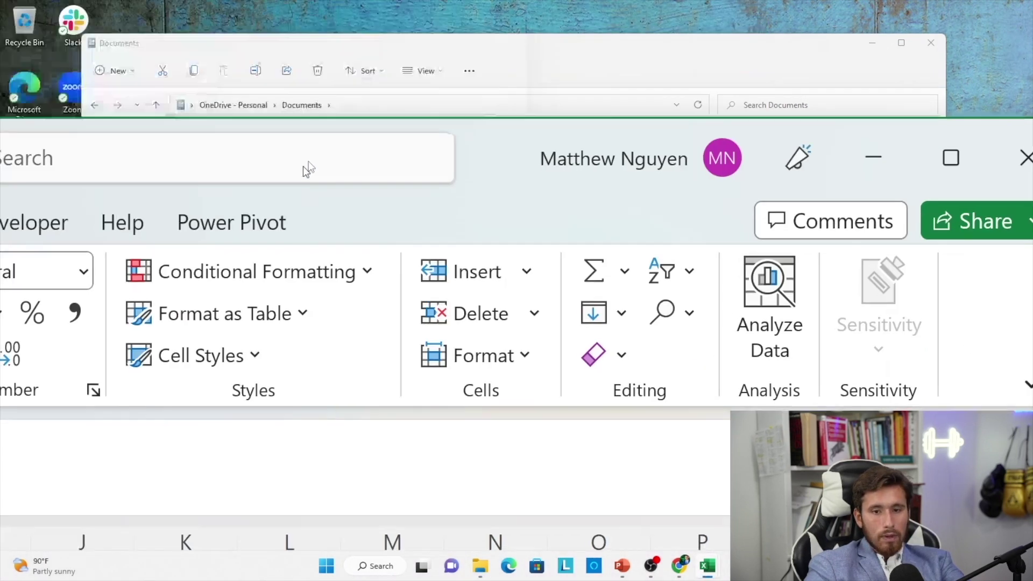
pyautogui.moveTo(306, 169); pyautogui.dragTo(271, 111)
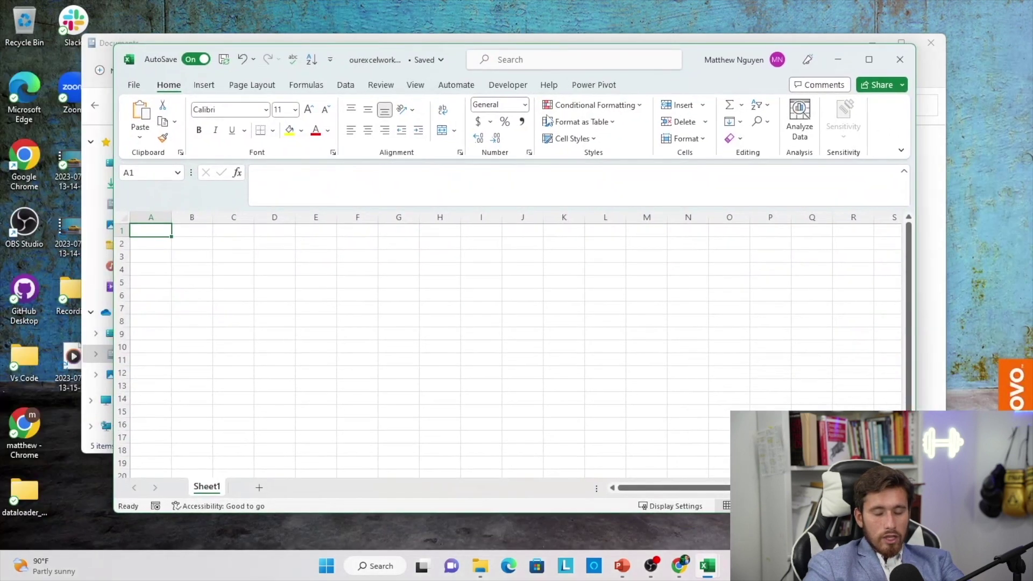
# - Rename the workbook from the title-bar file name to testexcel_FAU_0623
pyautogui.click(406, 64)
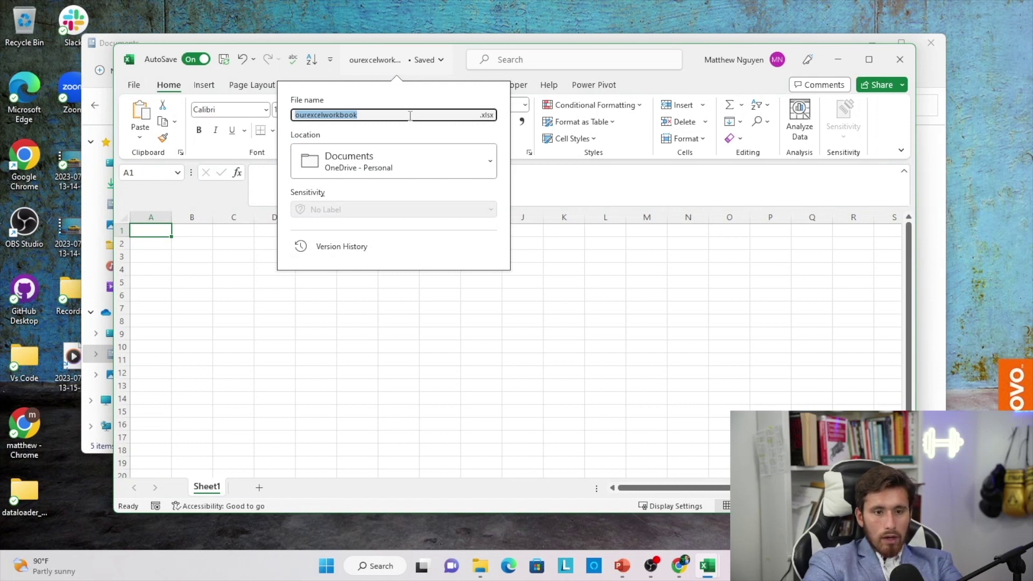
pyautogui.press('BackSpace')
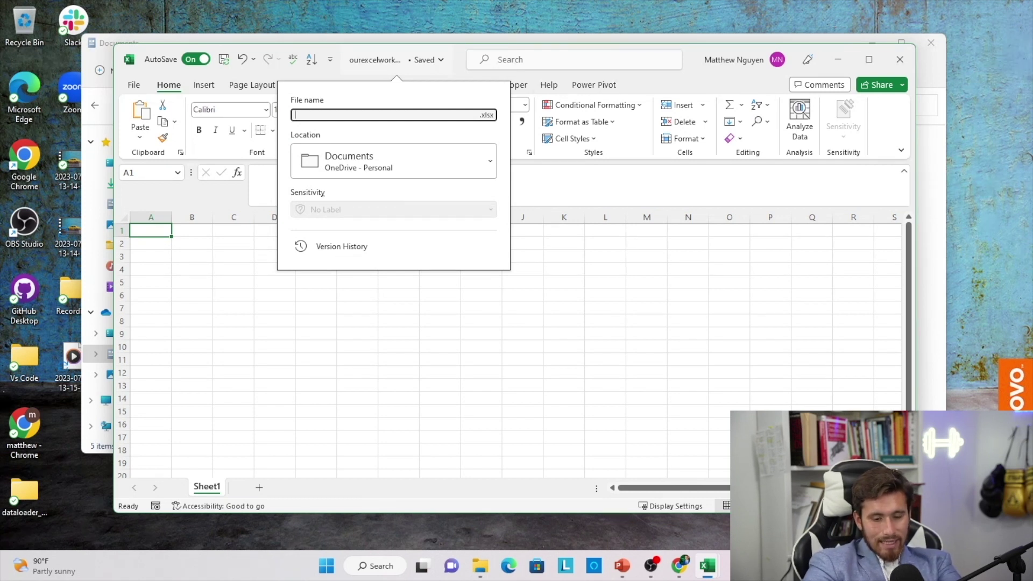
pyautogui.write('te')
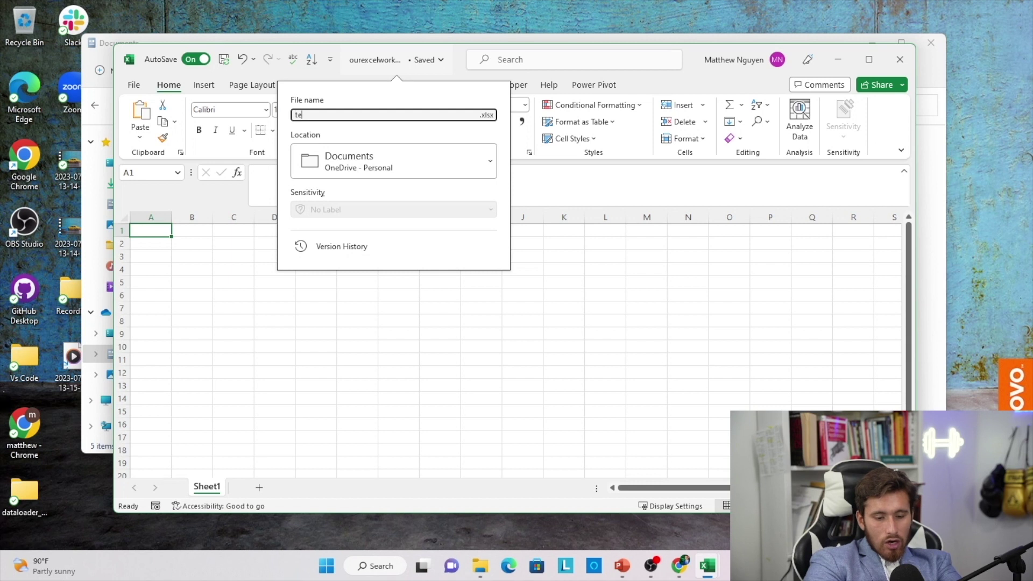
pyautogui.write('stexcel')
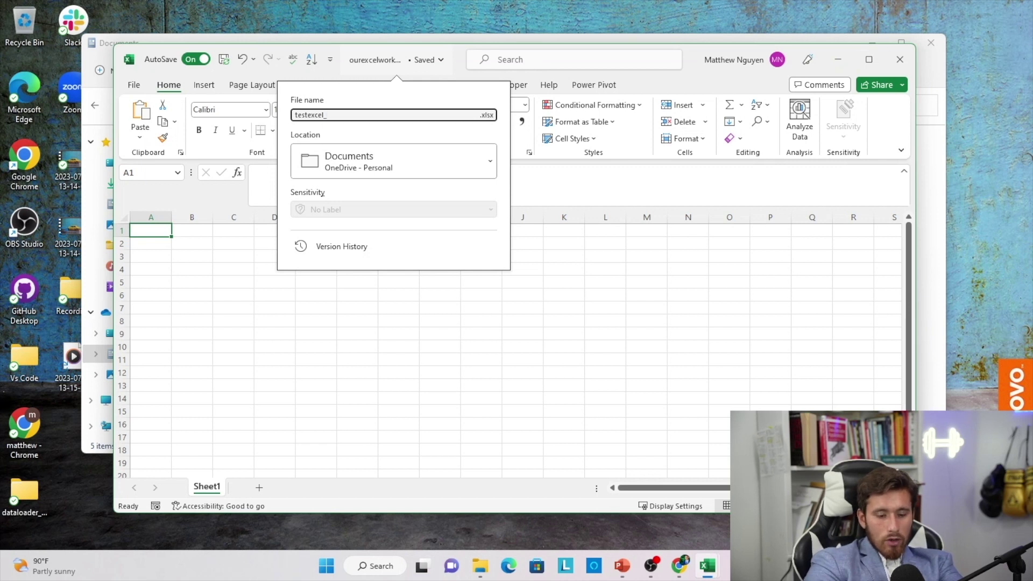
pyautogui.write('_FAU')
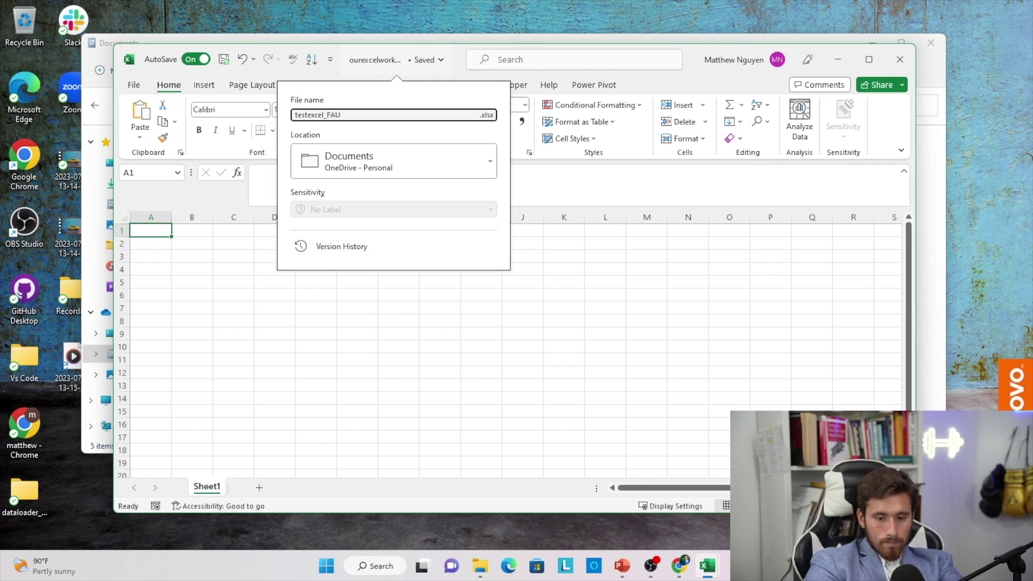
pyautogui.write('_')
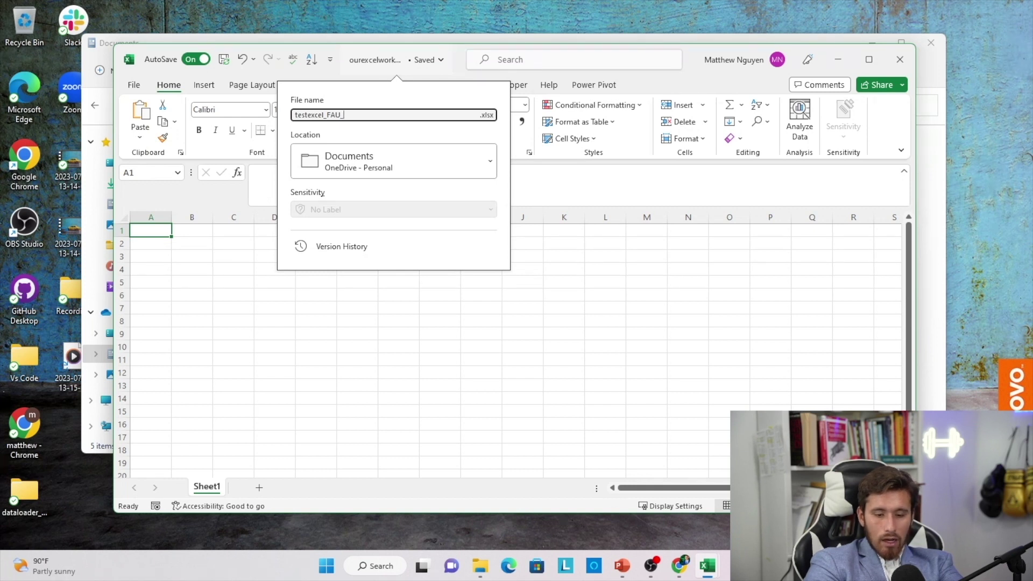
pyautogui.write('0')
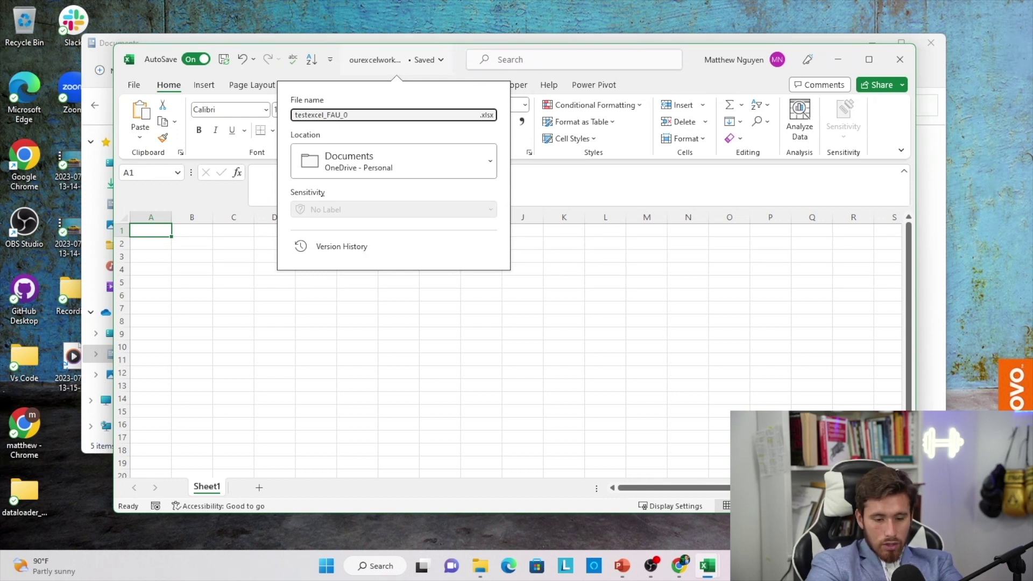
pyautogui.write('623')
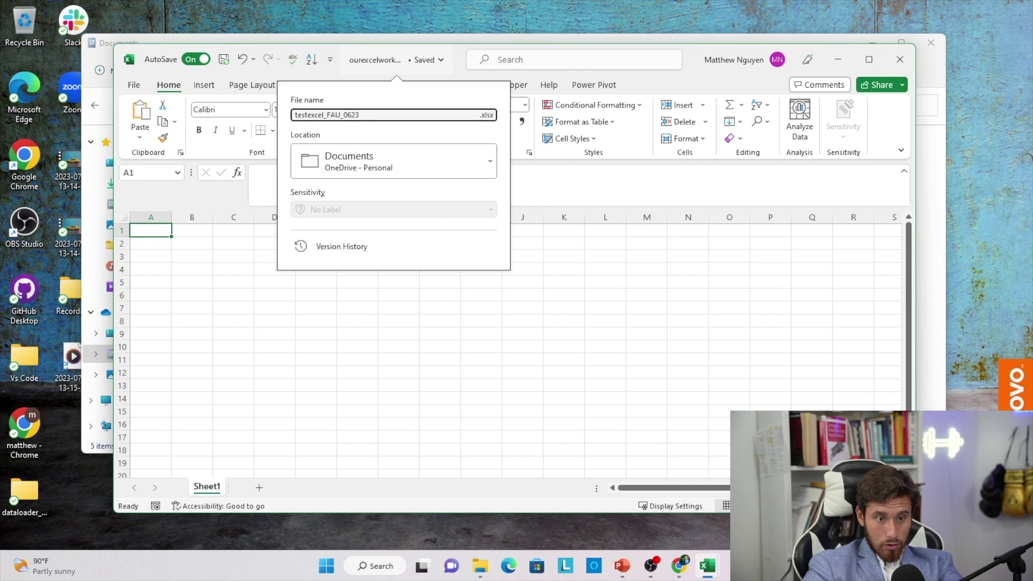
pyautogui.press('Return')
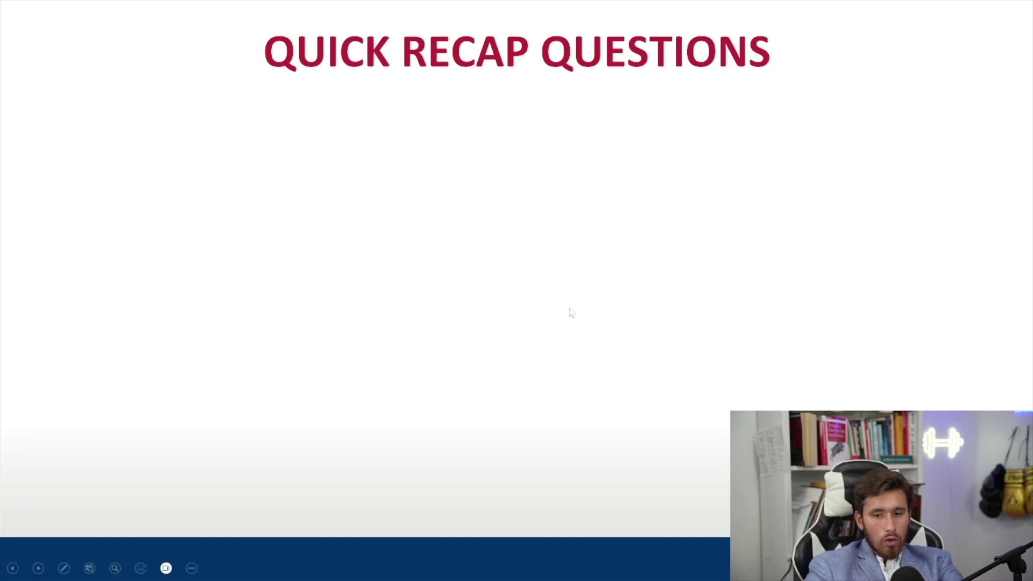
# - Reveal the three recap questions: changing font, the pivot tables tab, and the save-workbook shortcut
pyautogui.press('Right')
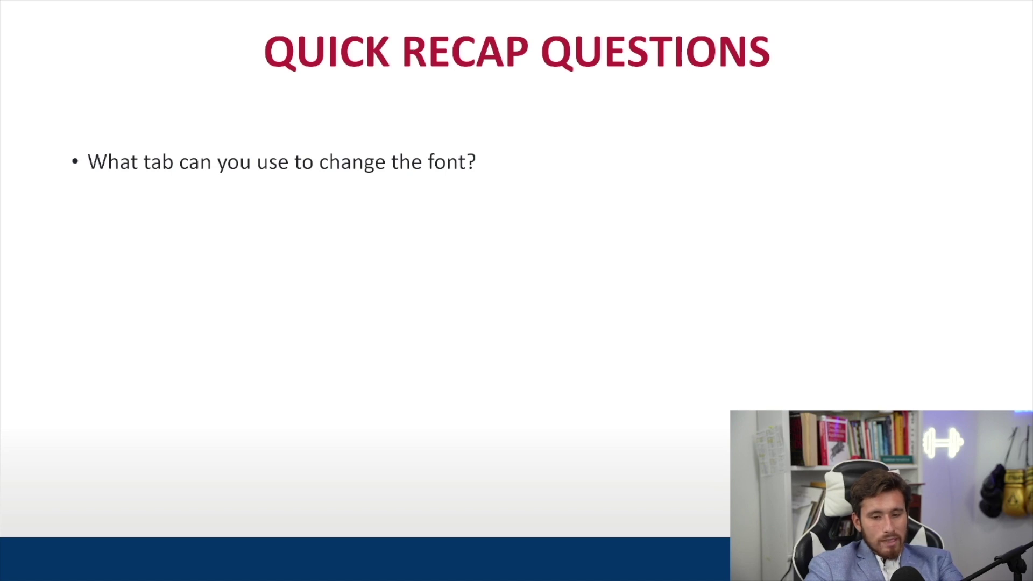
pyautogui.press('Right')
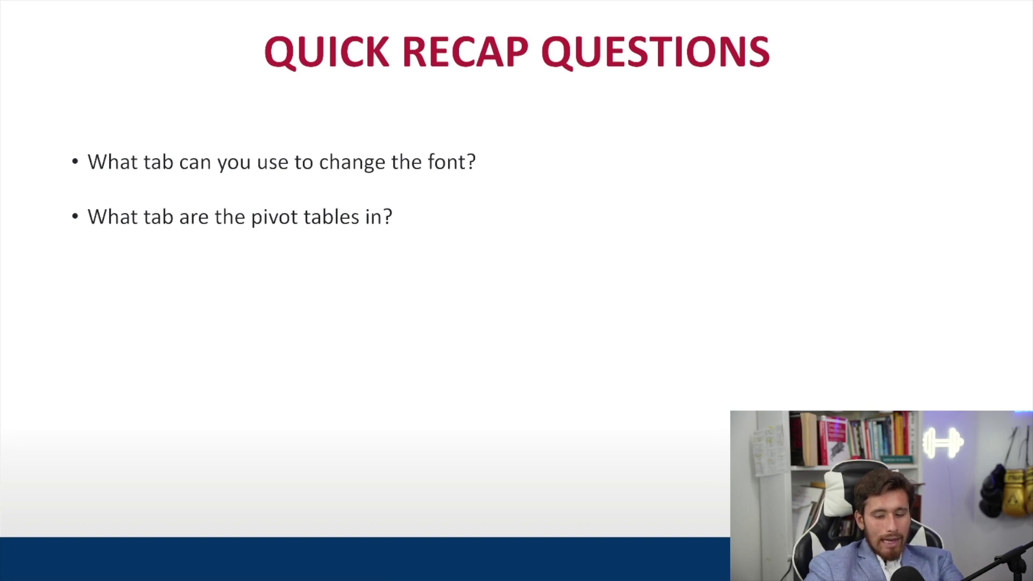
pyautogui.press('Right')
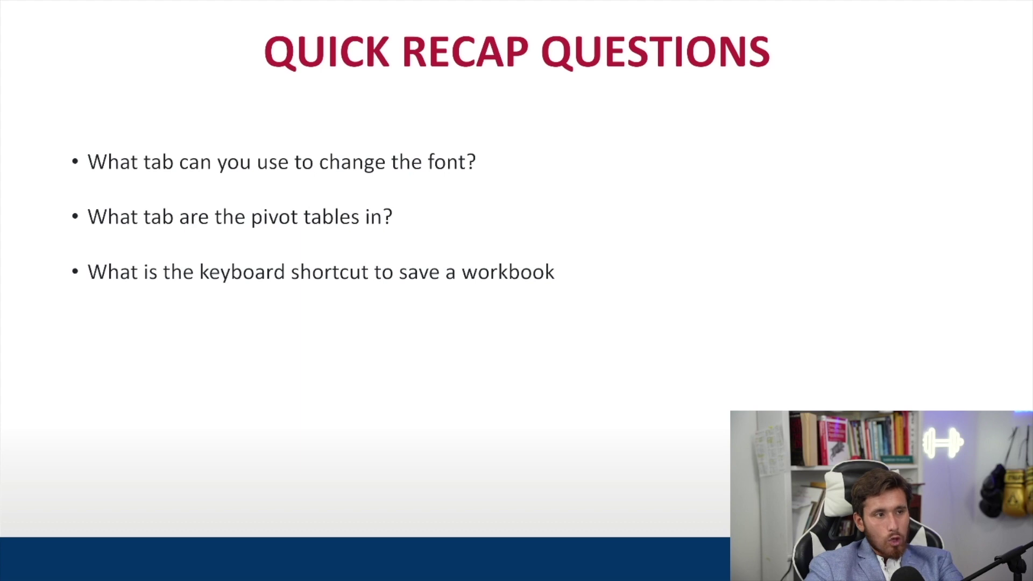